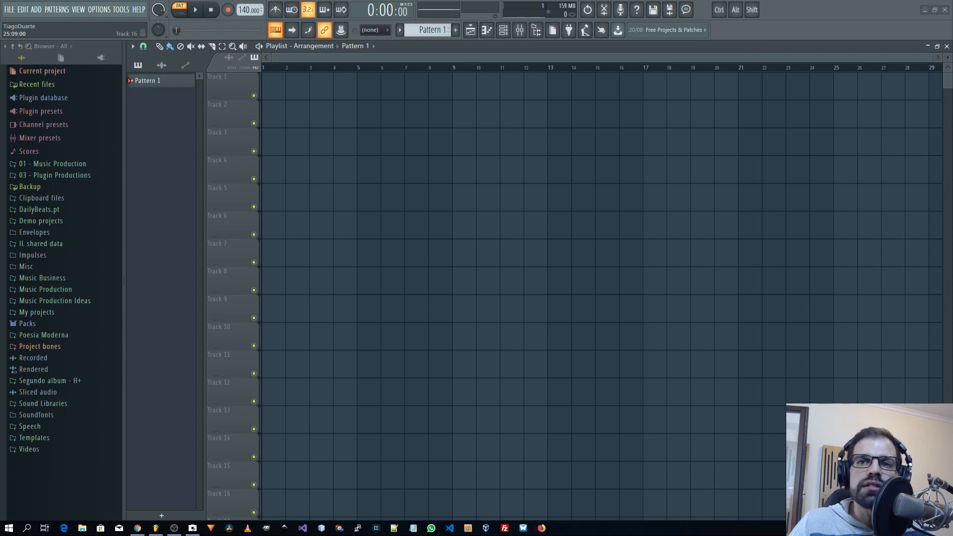
Open Calculator and place it beside the Universal Control window.
{"action": "left_click_drag", "start_coordinate": [730, 130], "coordinate": [395, 142]}
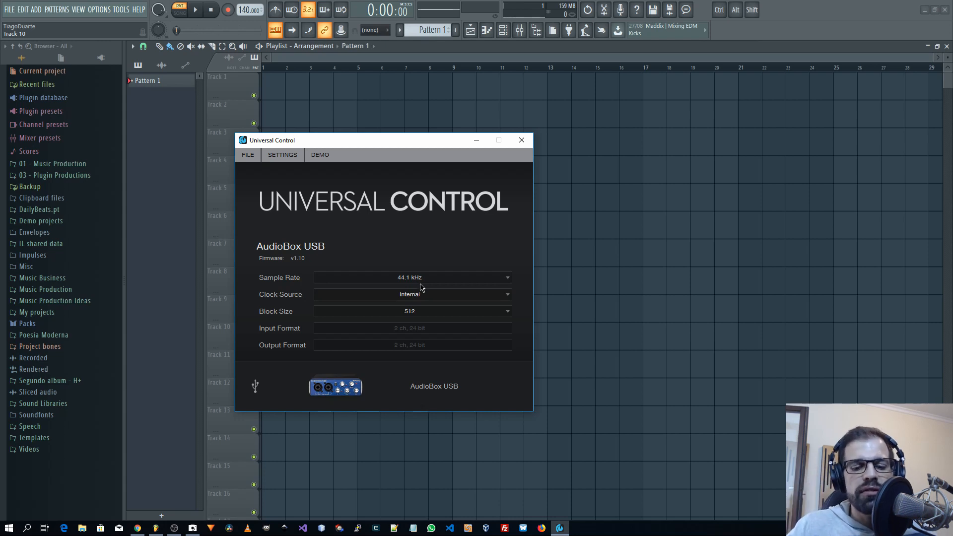
{"action": "key", "text": "XF86Calculator"}
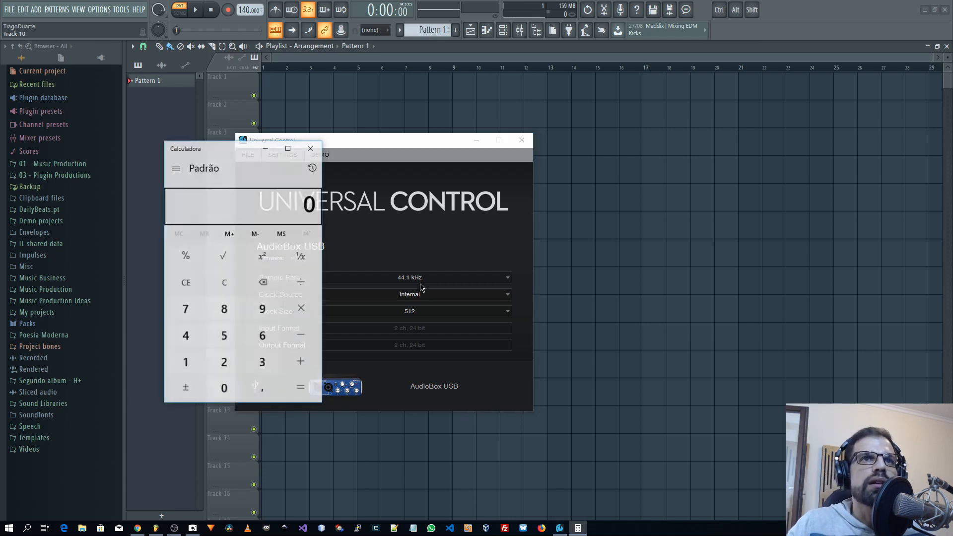
{"action": "left_click_drag", "start_coordinate": [227, 158], "coordinate": [641, 162]}
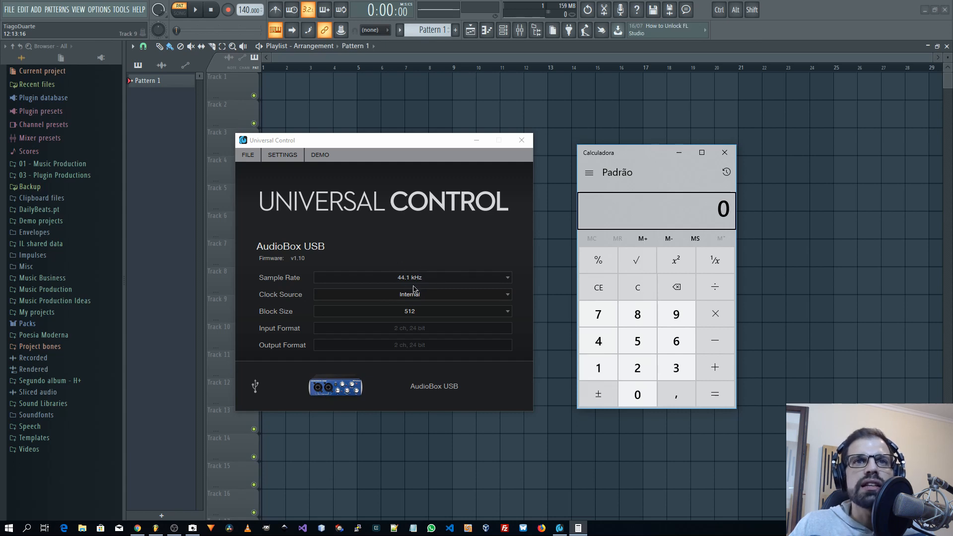
Calculate 1 ÷ 44100 in the calculator to get the duration of one sample.
{"action": "left_click", "coordinate": [602, 367]}
{"action": "left_click", "coordinate": [713, 293]}
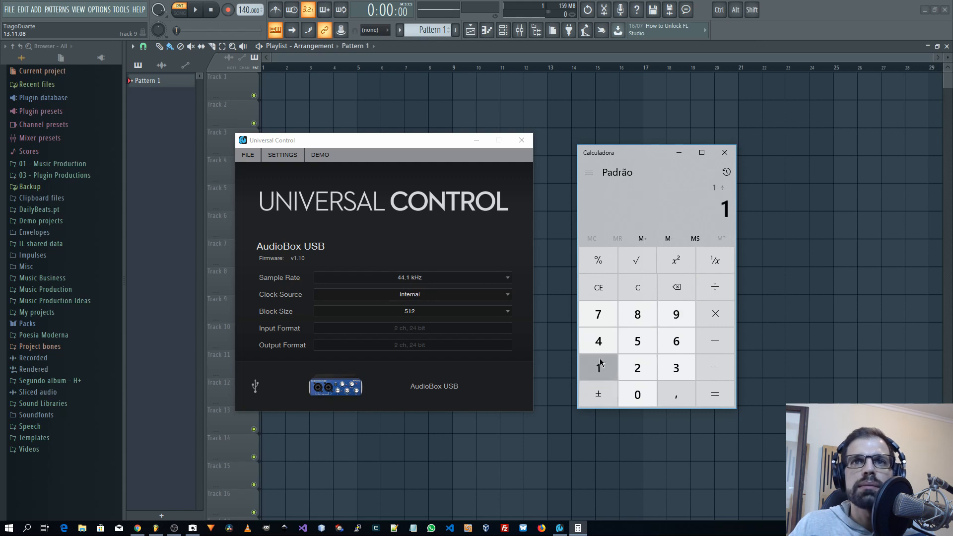
{"action": "left_click", "coordinate": [599, 341]}
{"action": "left_click", "coordinate": [599, 341]}
{"action": "left_click", "coordinate": [599, 368]}
{"action": "left_click", "coordinate": [640, 394]}
{"action": "left_click", "coordinate": [640, 394]}
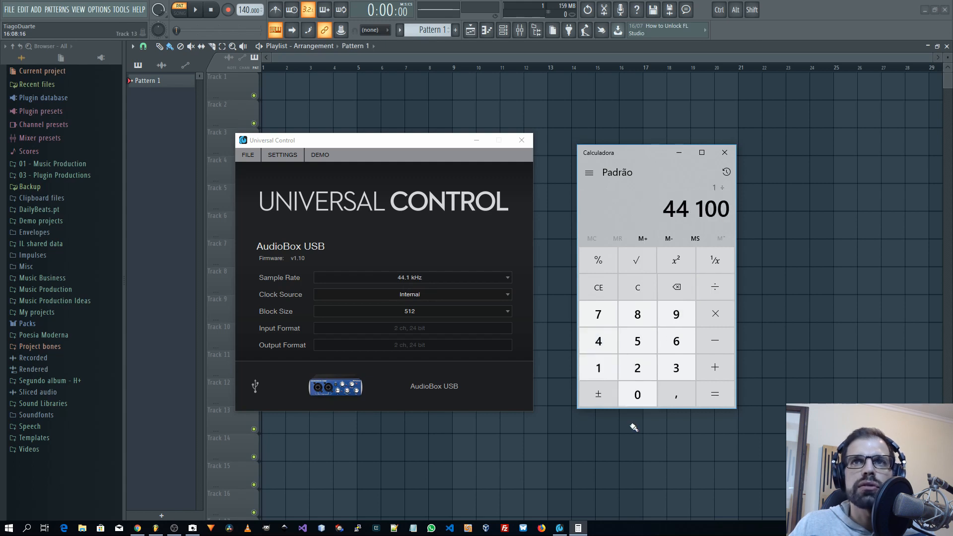
{"action": "left_click", "coordinate": [721, 396]}
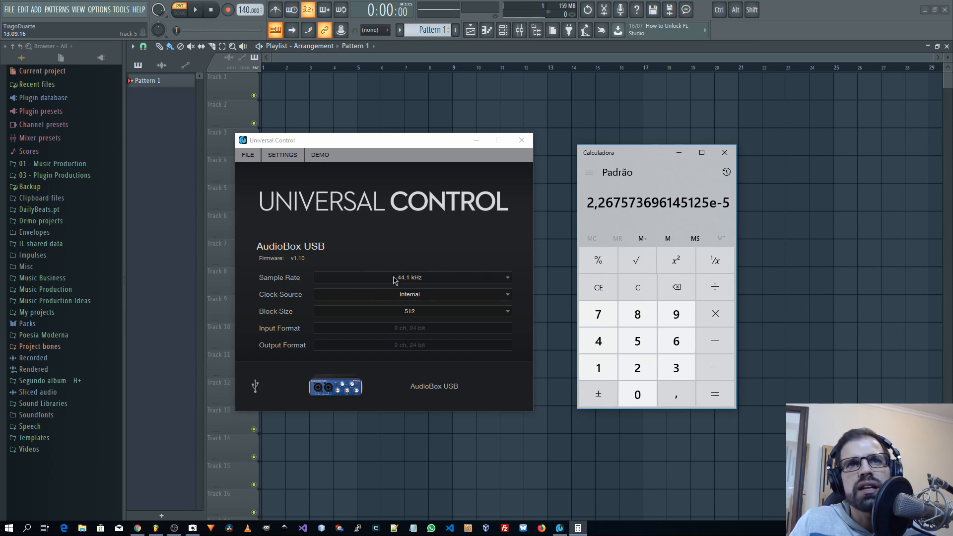
Clear the calculator, multiply 0,0000226 by 44100, and close it.
{"action": "left_click_drag", "start_coordinate": [639, 162], "coordinate": [654, 168]}
{"action": "key", "text": "Escape"}
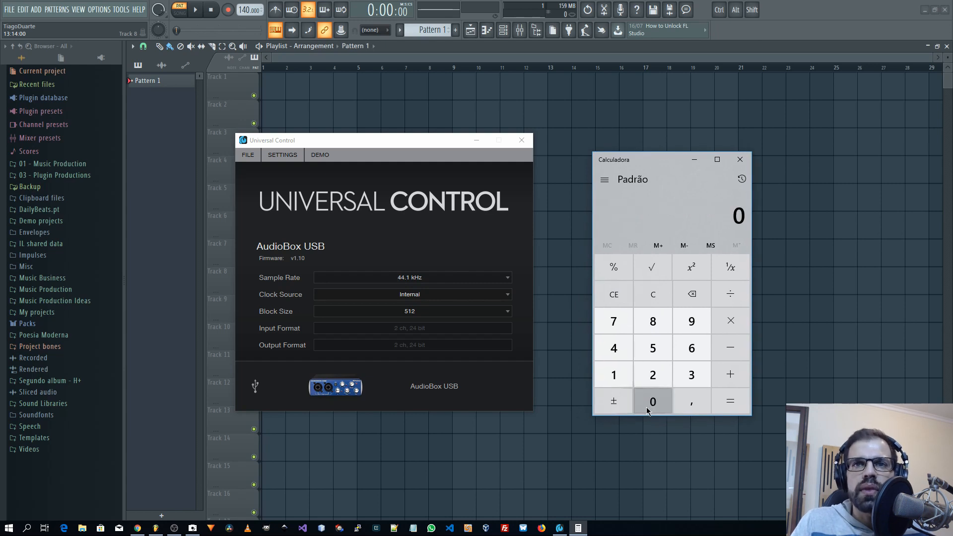
{"action": "type", "text": "0,00"}
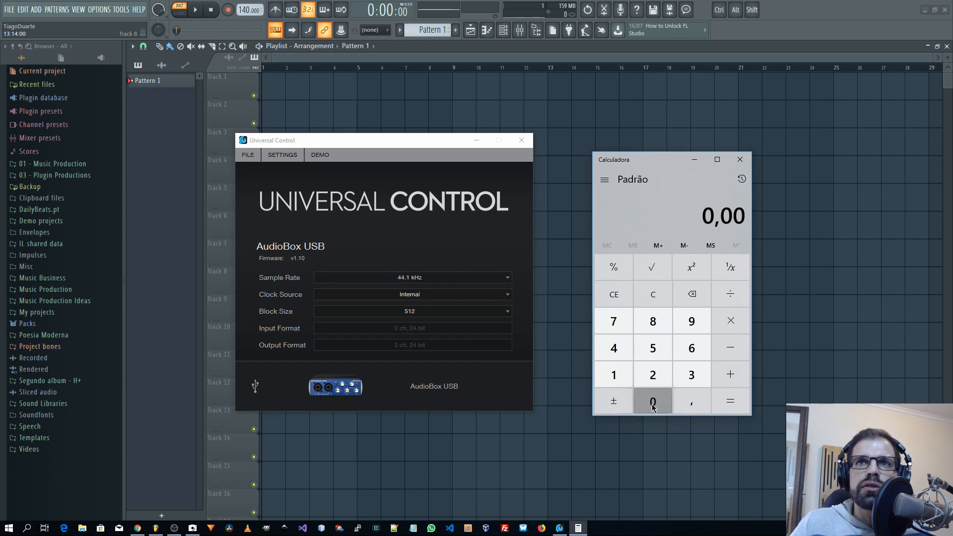
{"action": "left_click", "coordinate": [653, 406]}
{"action": "left_click", "coordinate": [652, 406]}
{"action": "type", "text": "226"}
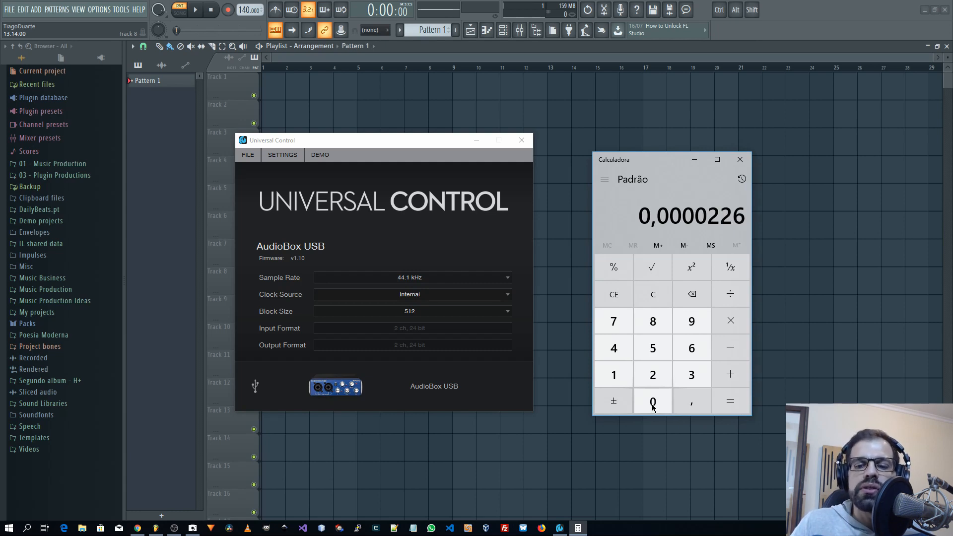
{"action": "key", "text": "asterisk"}
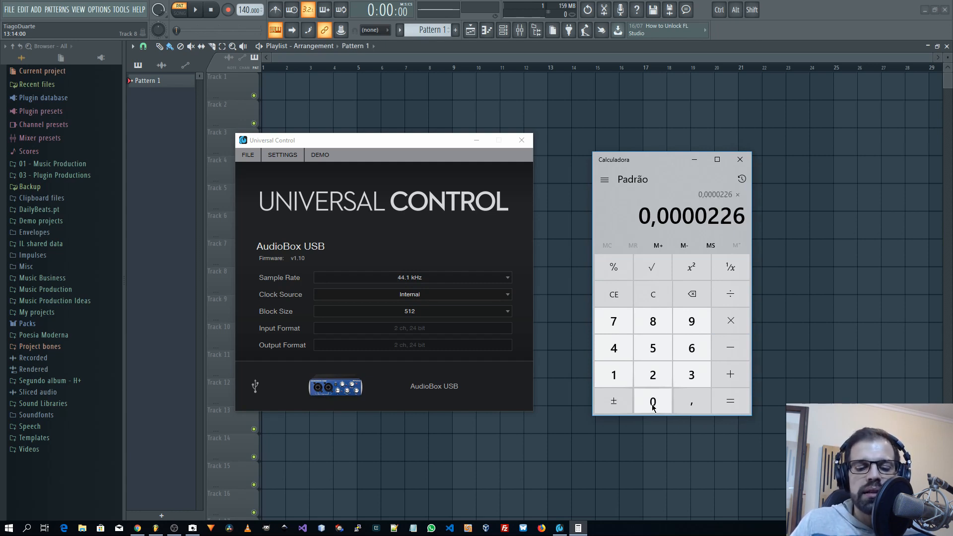
{"action": "type", "text": "4410"}
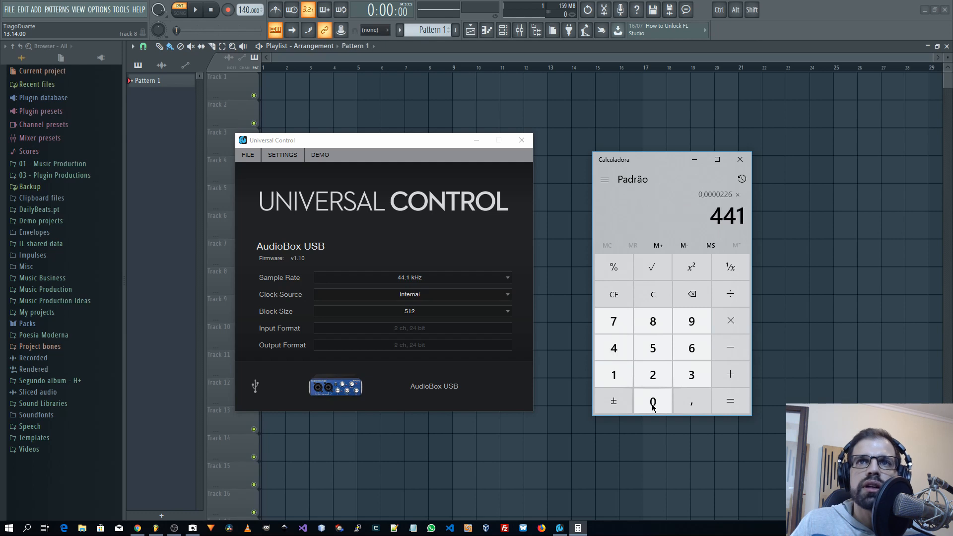
{"action": "left_click", "coordinate": [653, 406]}
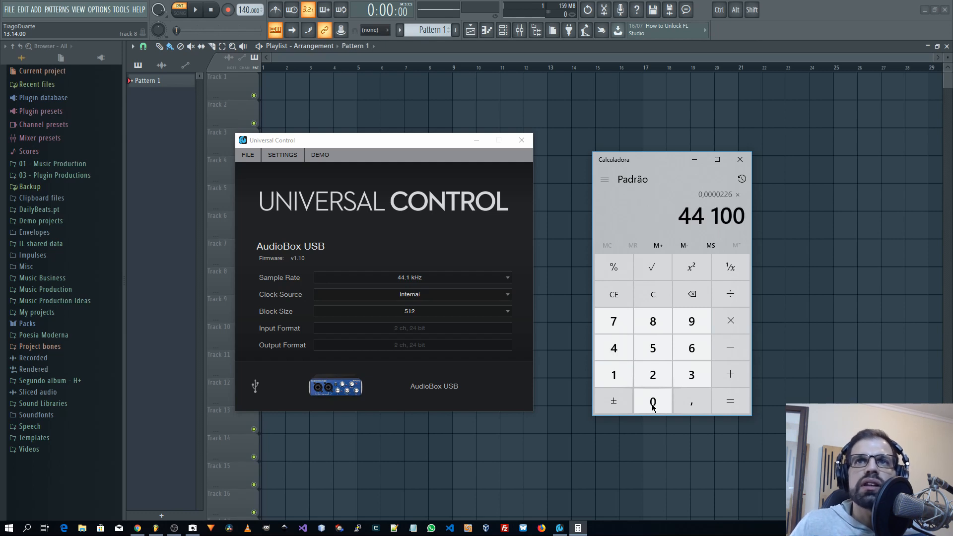
{"action": "key", "text": "Return"}
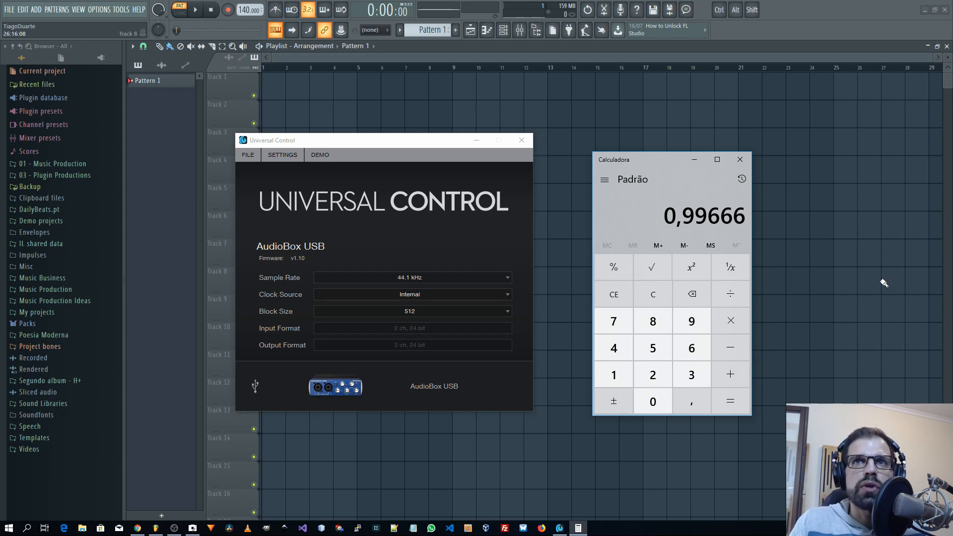
{"action": "left_click", "coordinate": [742, 161]}
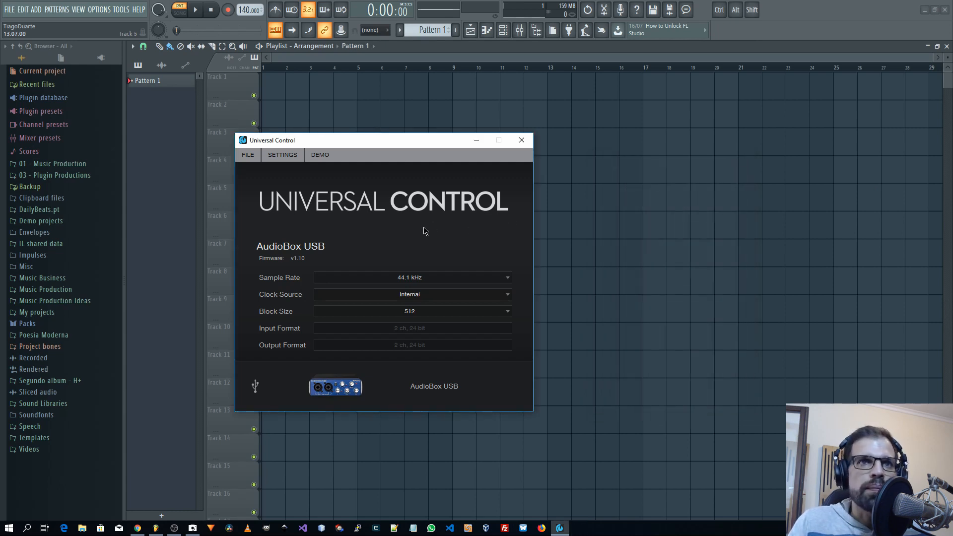
Review the sample rate, clock source and block size options offered for the AudioBox USB without changing them.
{"action": "left_click", "coordinate": [420, 279]}
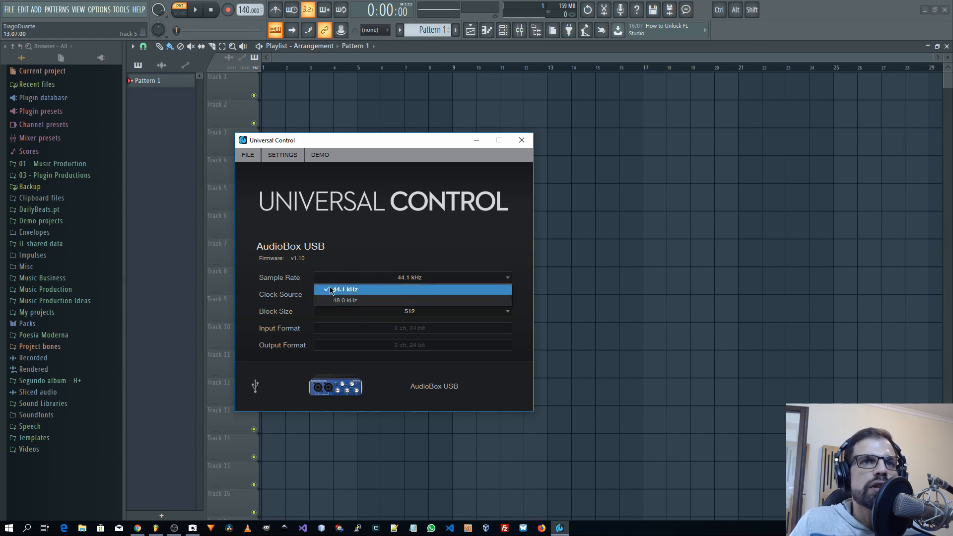
{"action": "left_click", "coordinate": [373, 248]}
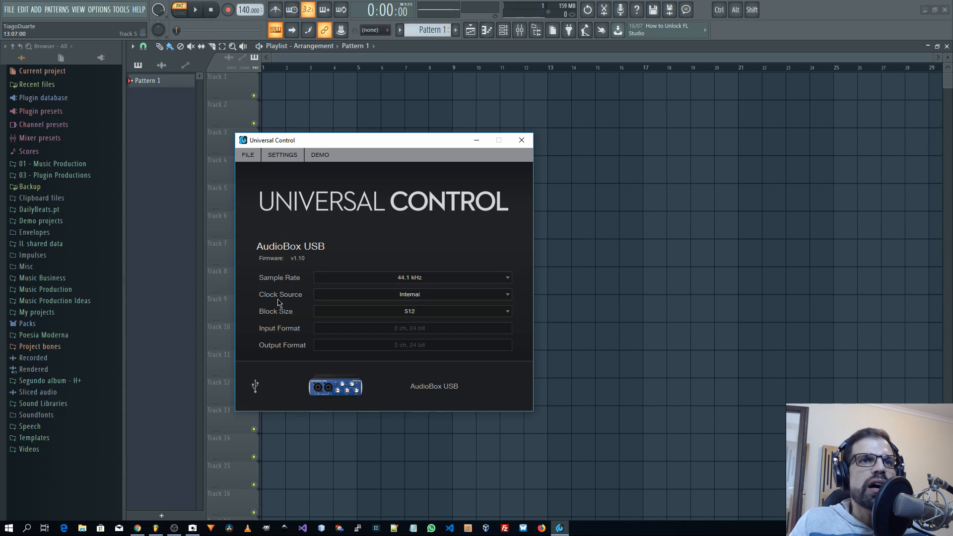
{"action": "left_click", "coordinate": [366, 298]}
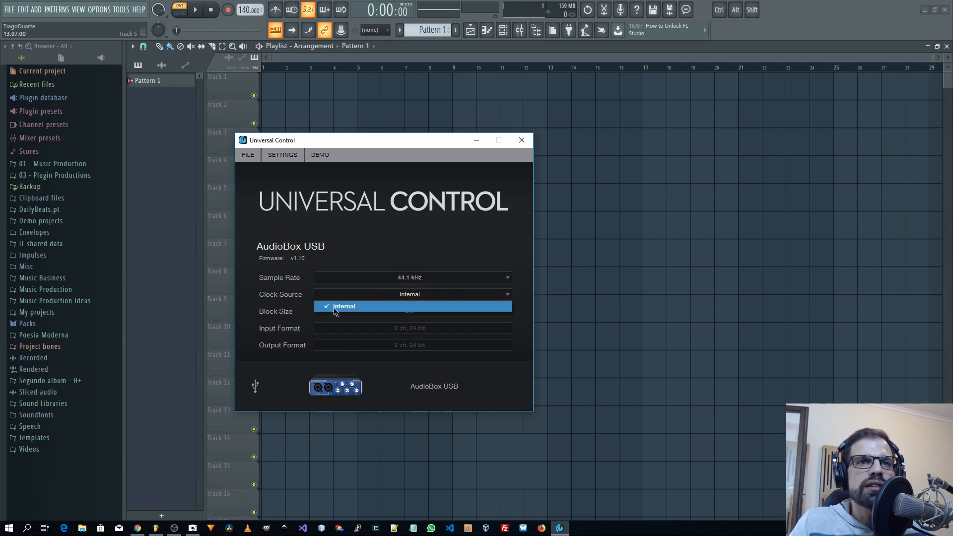
{"action": "left_click", "coordinate": [354, 308]}
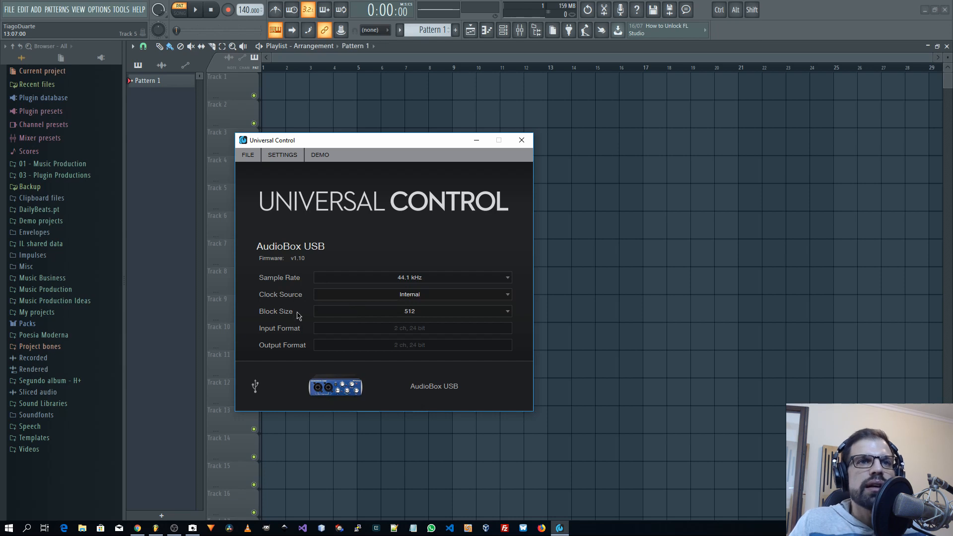
{"action": "left_click", "coordinate": [359, 313]}
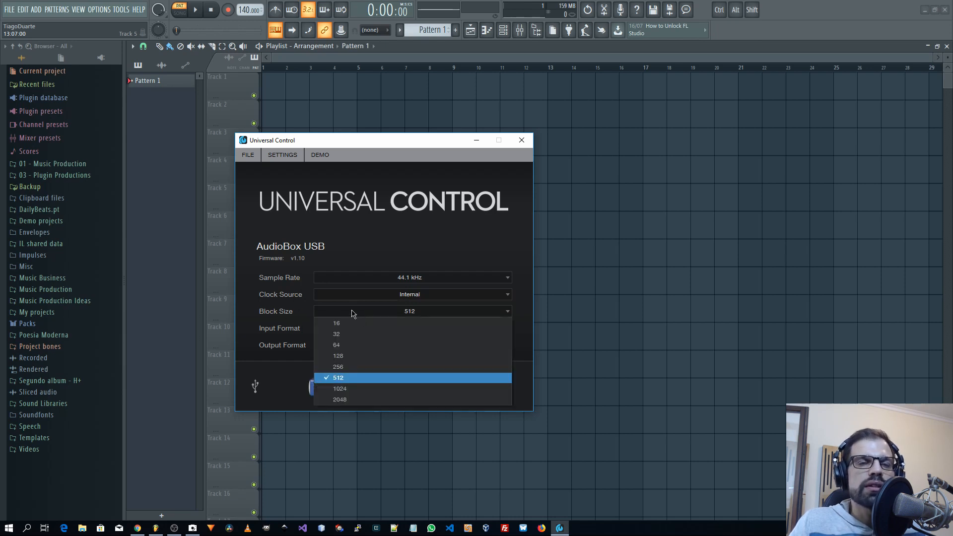
{"action": "left_click", "coordinate": [275, 319]}
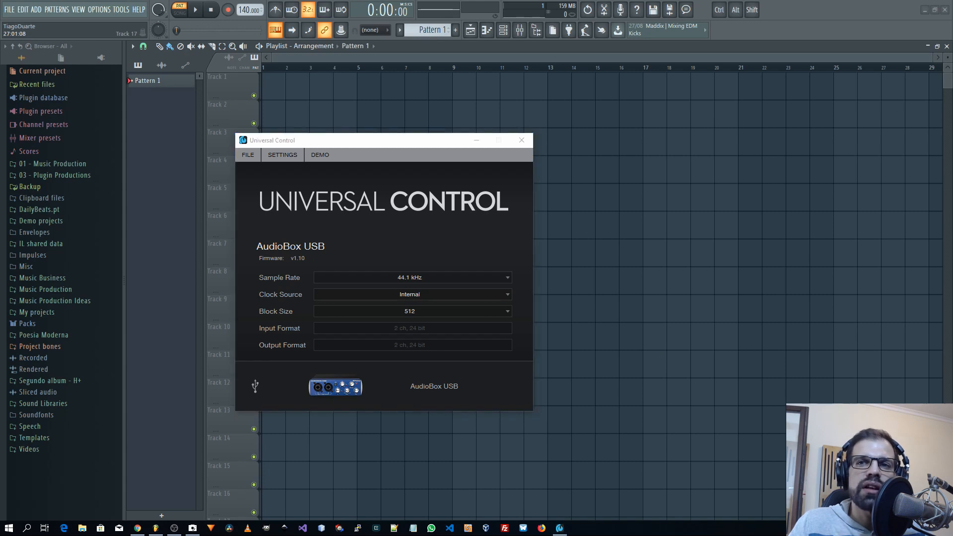
View the Windows sound settings alongside Universal Control, and close both windows.
{"action": "left_click", "coordinate": [864, 459]}
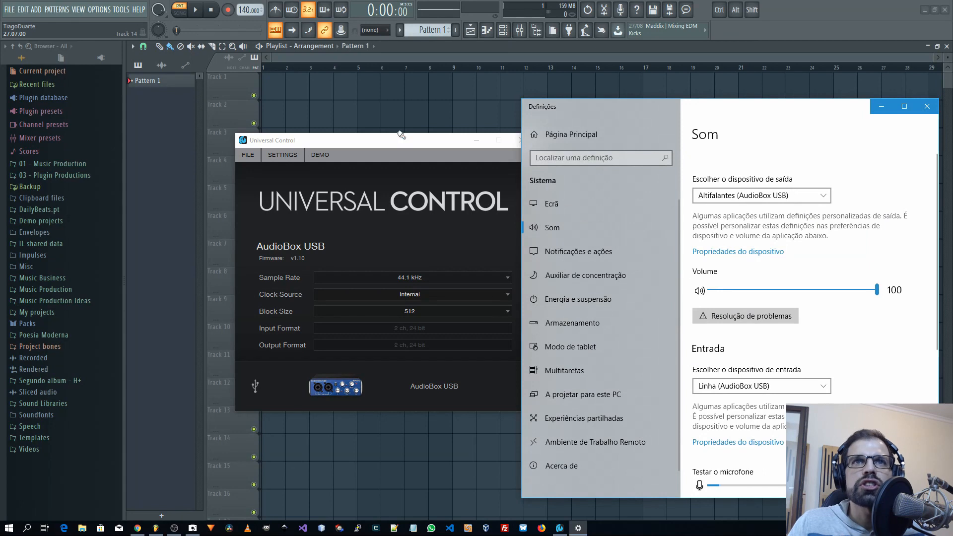
{"action": "left_click_drag", "start_coordinate": [401, 135], "coordinate": [315, 140]}
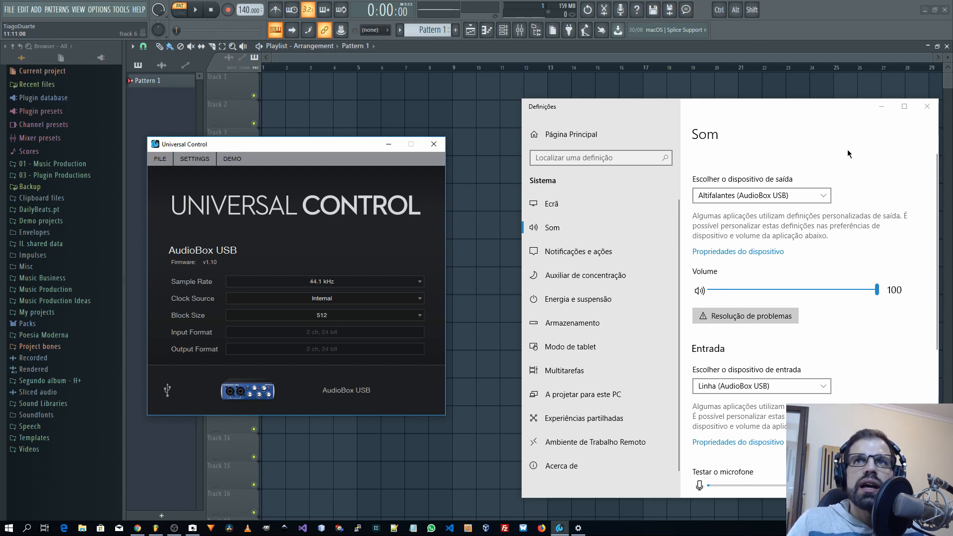
{"action": "left_click", "coordinate": [927, 106]}
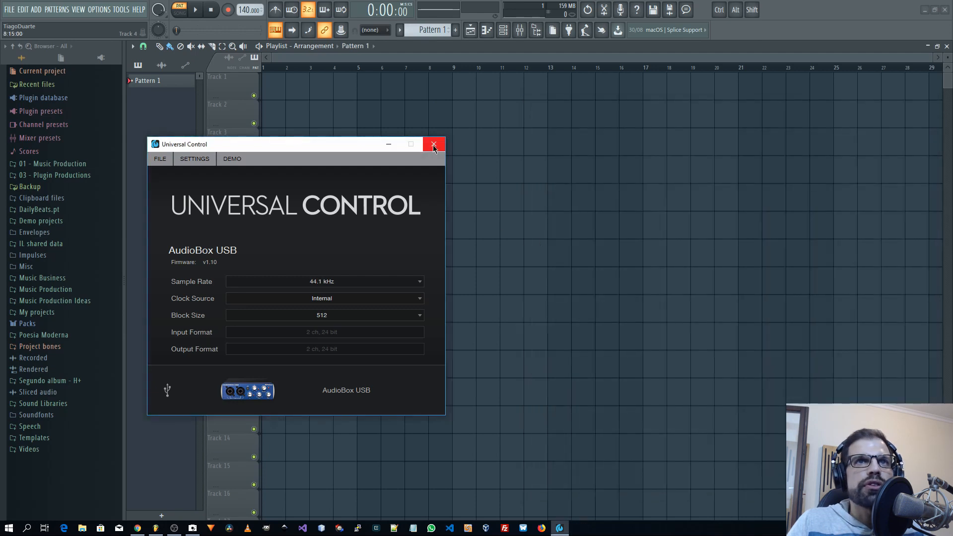
{"action": "left_click", "coordinate": [433, 145]}
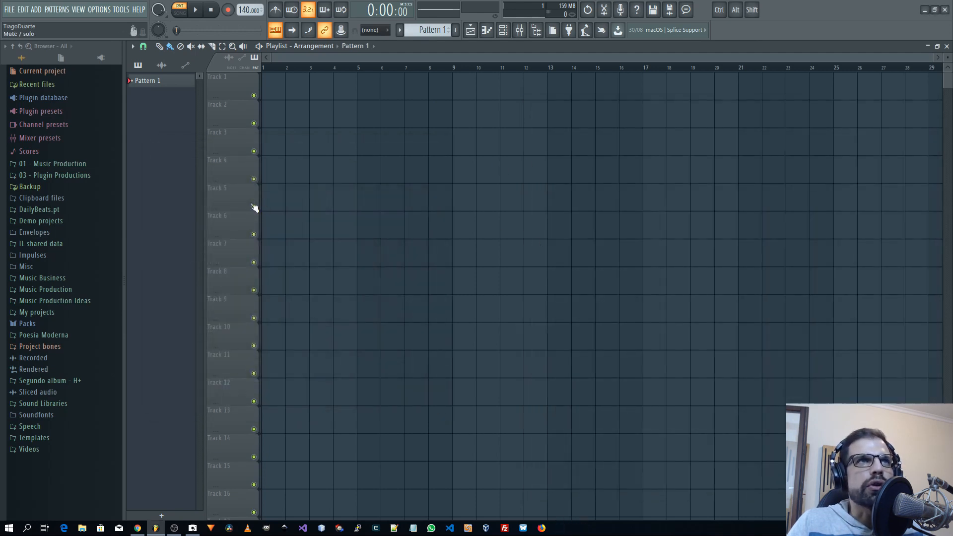
Open FL Studio's audio settings and examine the available DirectSound and ASIO devices, keeping FL Studio ASIO.
{"action": "left_click", "coordinate": [98, 11]}
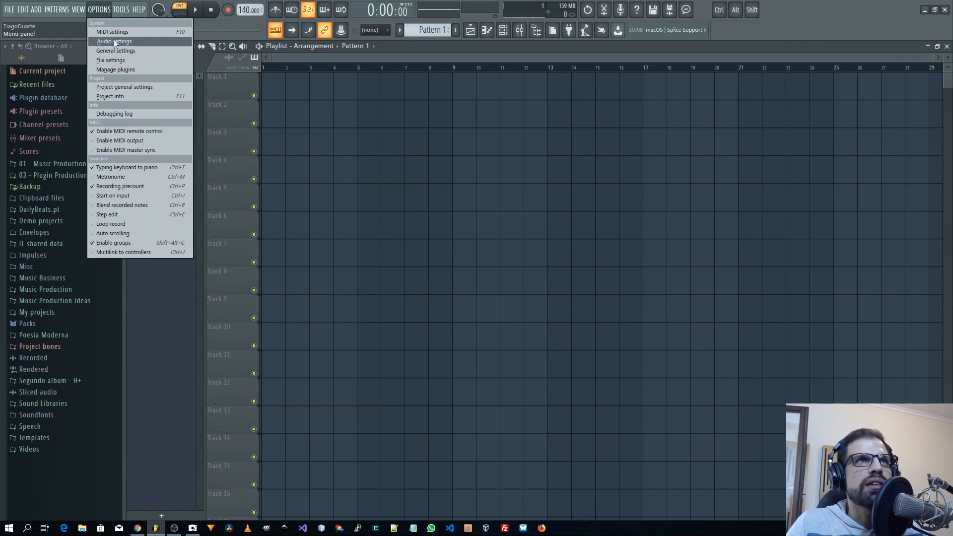
{"action": "left_click", "coordinate": [121, 42]}
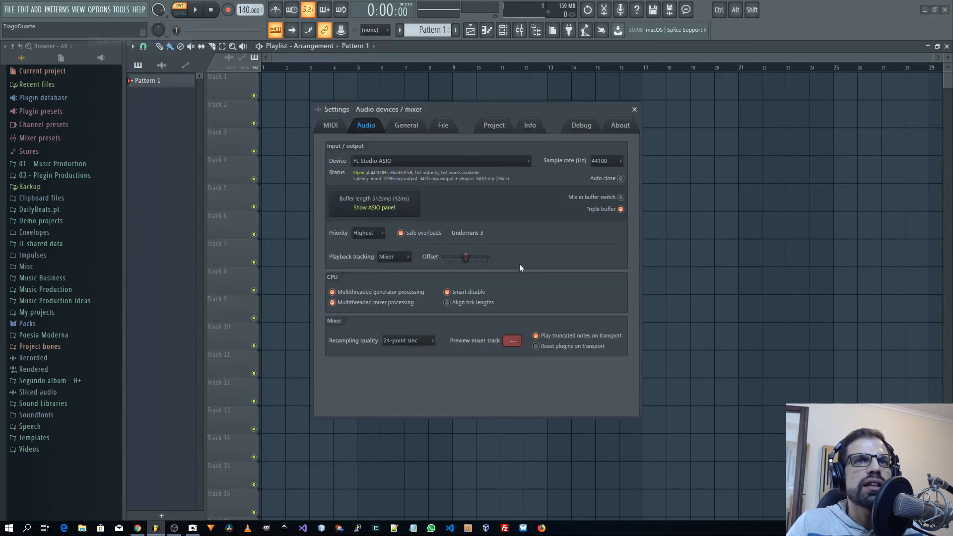
{"action": "left_click", "coordinate": [368, 160]}
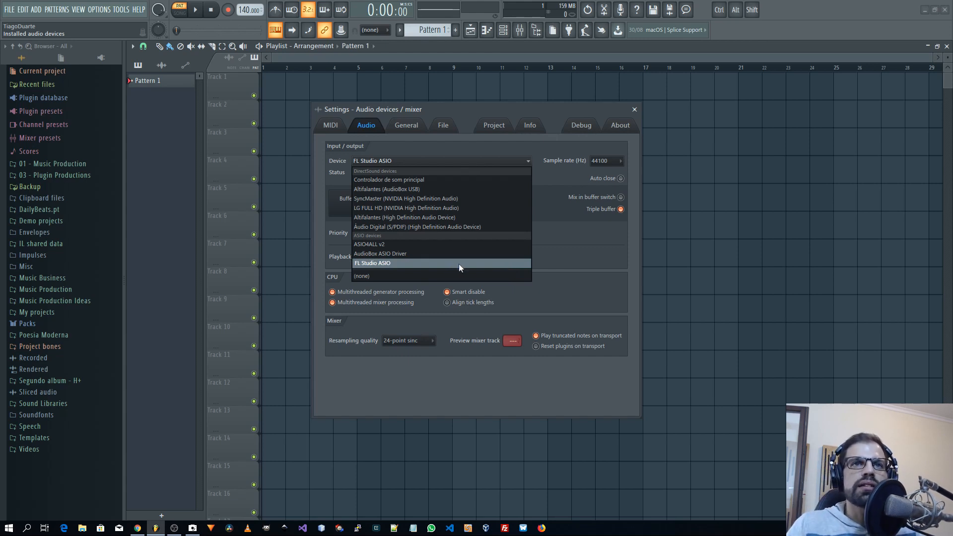
{"action": "left_click", "coordinate": [566, 268]}
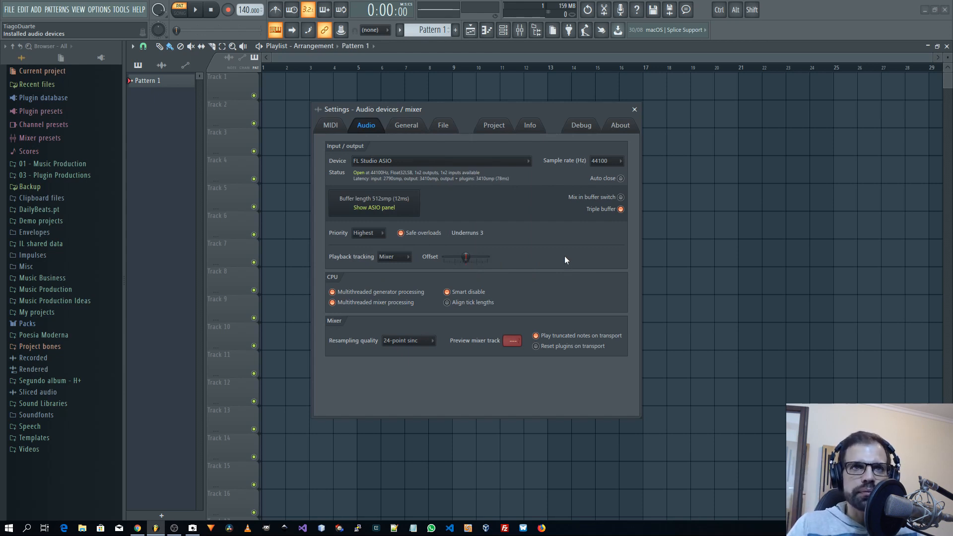
{"action": "left_click", "coordinate": [432, 162]}
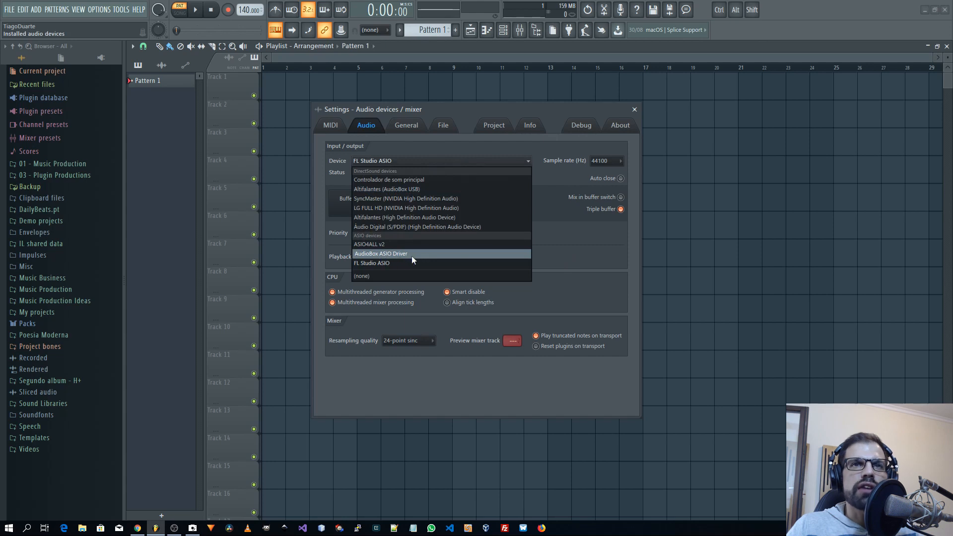
{"action": "left_click", "coordinate": [576, 253]}
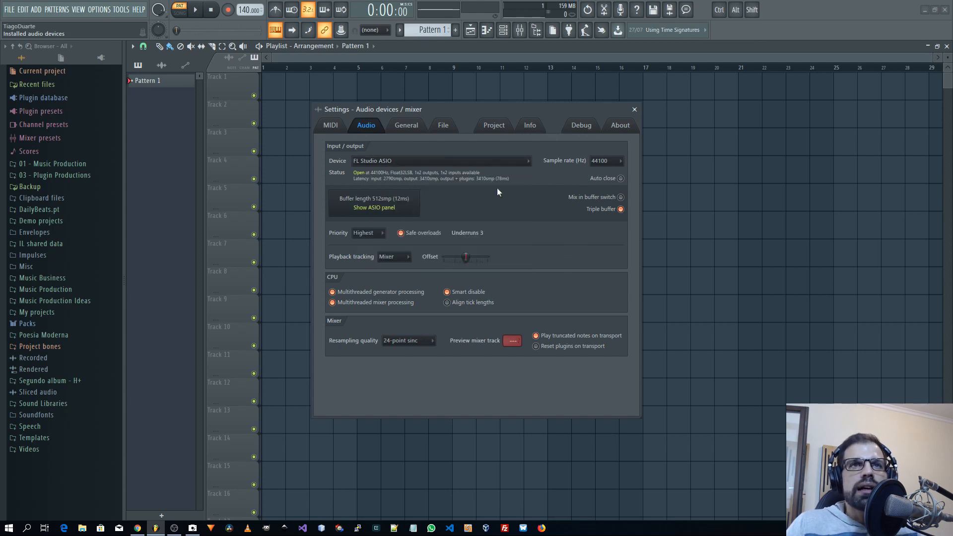
{"action": "left_click", "coordinate": [436, 162]}
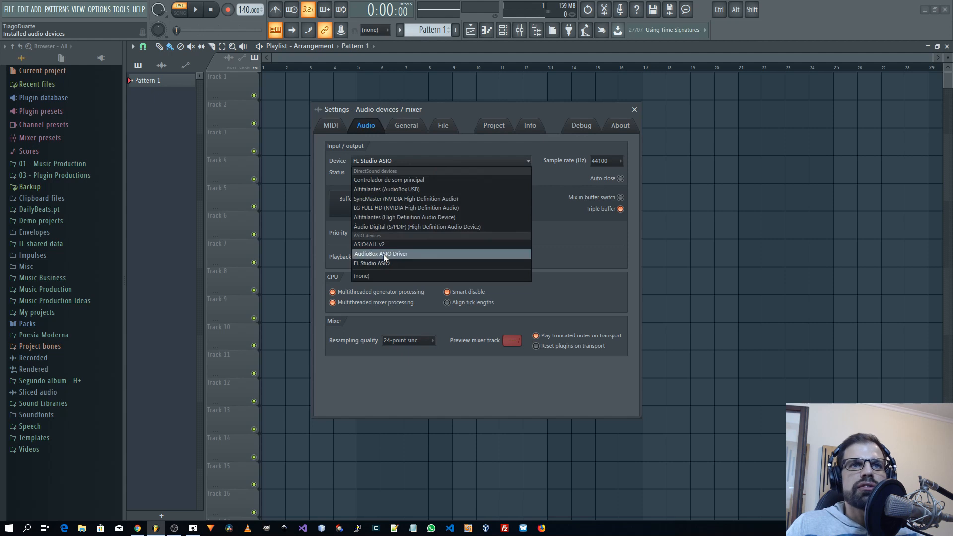
{"action": "left_click", "coordinate": [563, 248]}
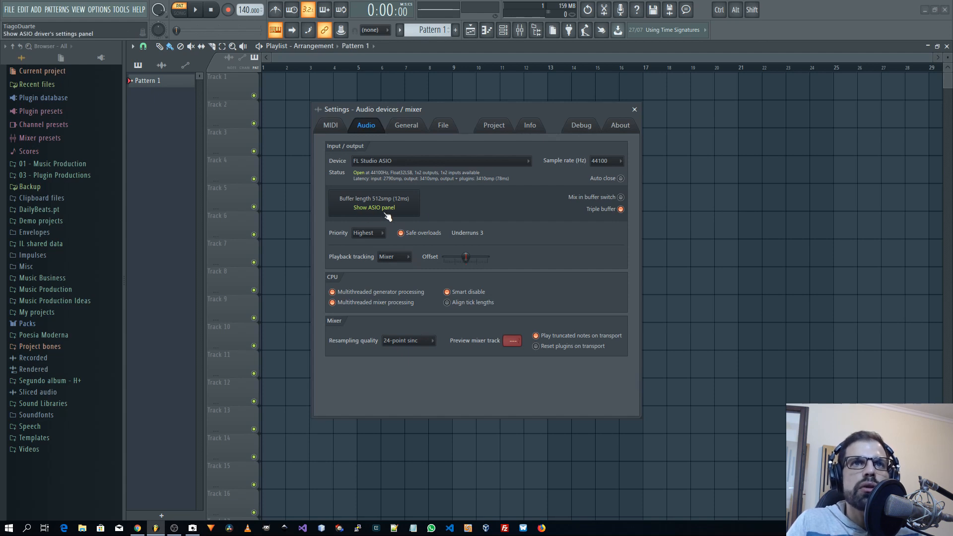
Open the FL Studio ASIO panel and review its output device options, keeping the default output.
{"action": "left_click", "coordinate": [379, 213]}
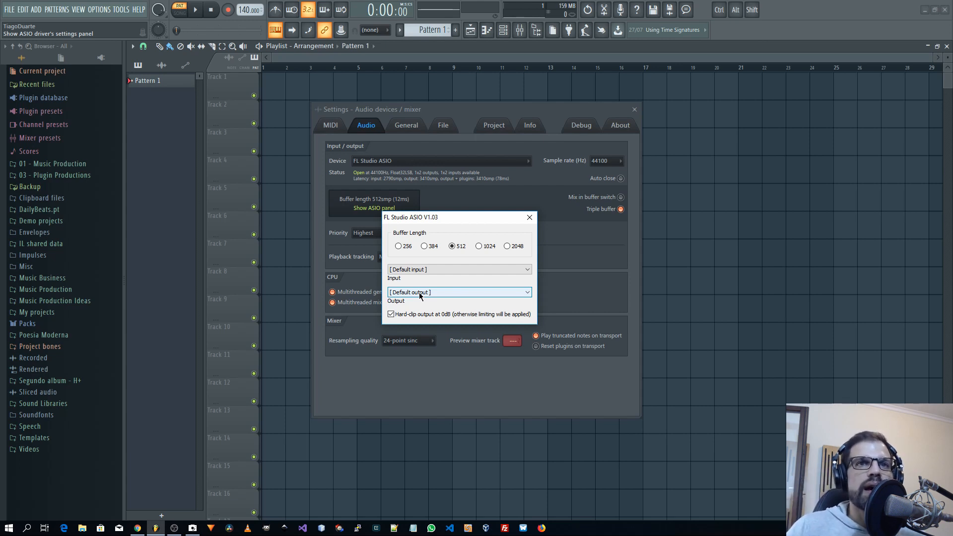
{"action": "left_click", "coordinate": [422, 296]}
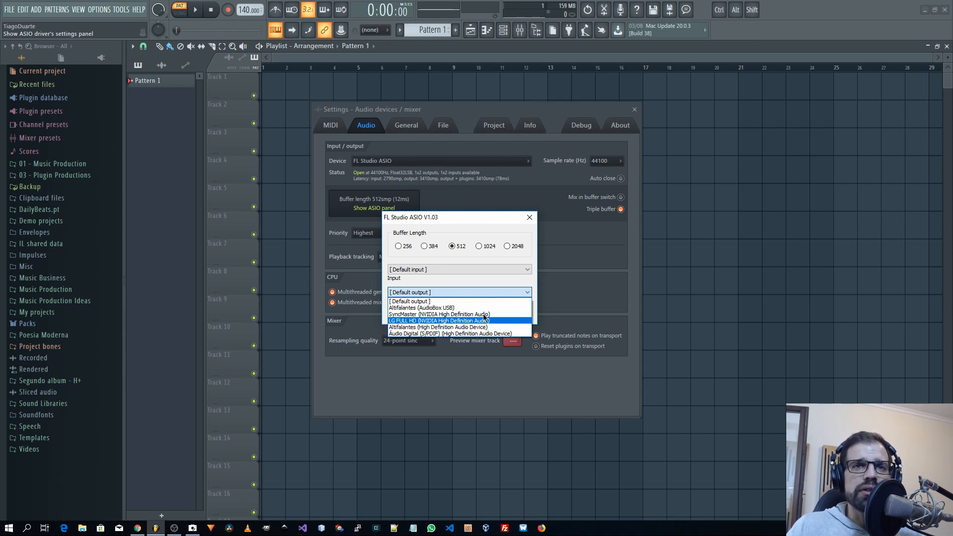
{"action": "left_click", "coordinate": [439, 284]}
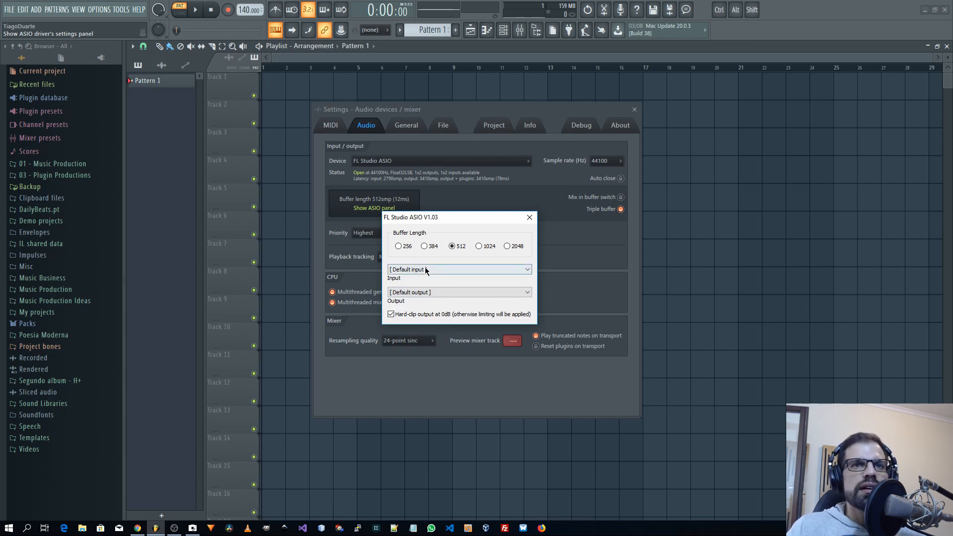
Compare the input and output device lists in the FL Studio ASIO panel, keeping both set to default.
{"action": "left_click", "coordinate": [419, 293]}
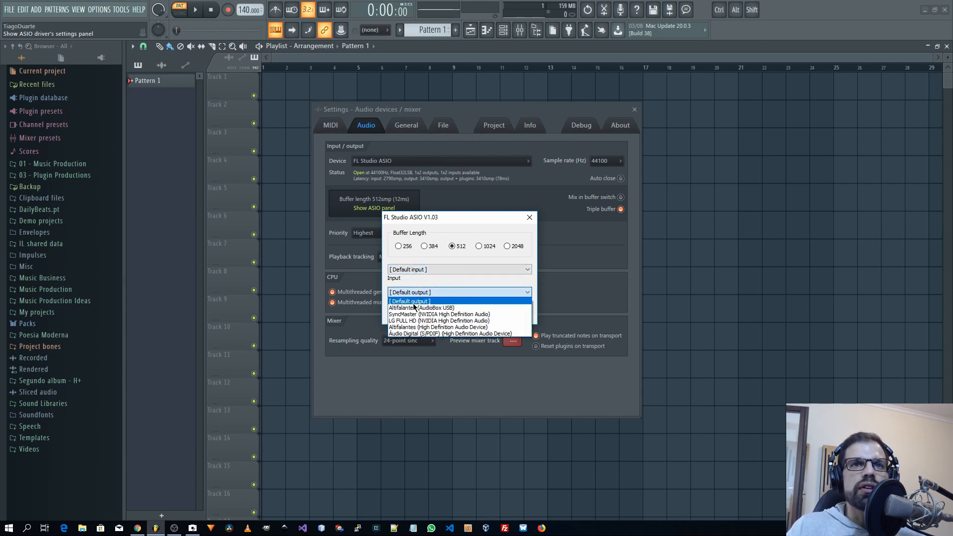
{"action": "left_click", "coordinate": [428, 300]}
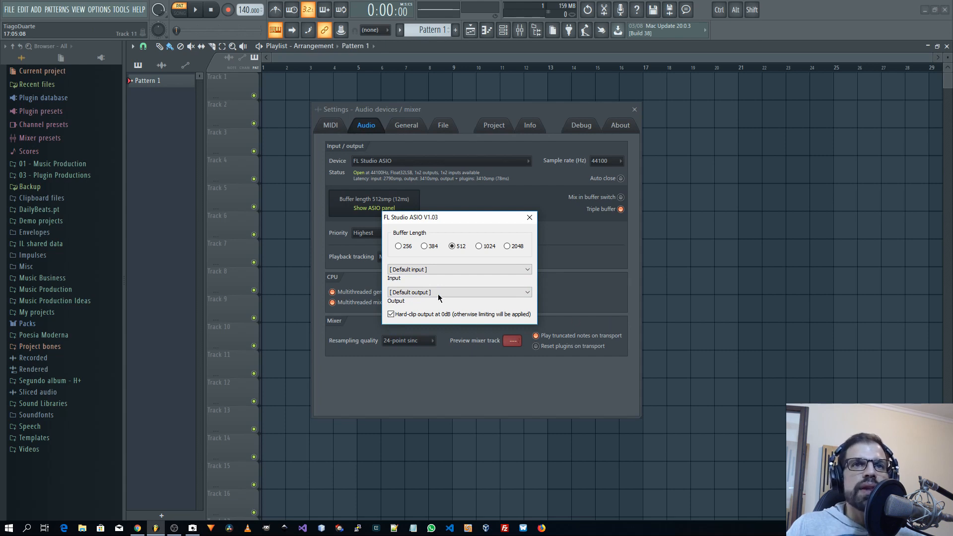
{"action": "left_click", "coordinate": [409, 269]}
{"action": "left_click", "coordinate": [420, 270]}
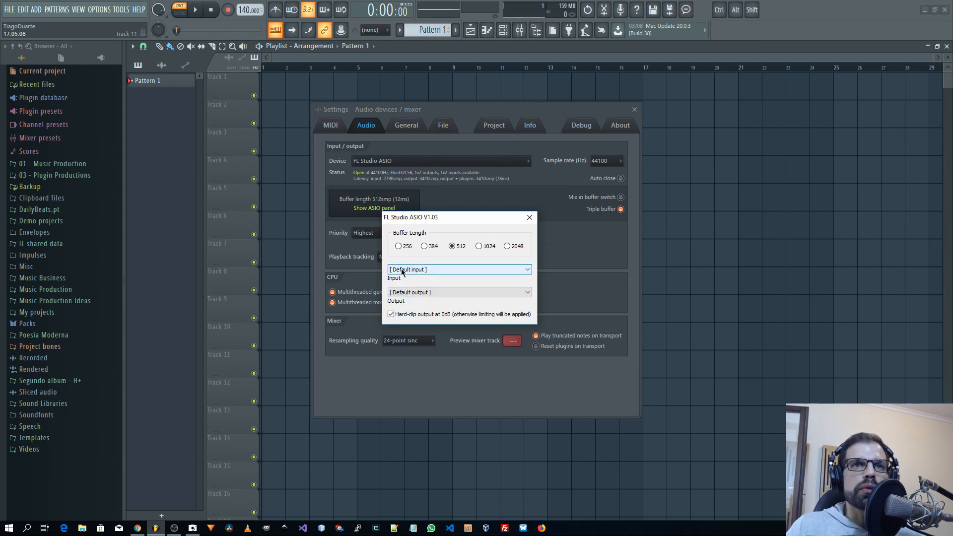
{"action": "left_click", "coordinate": [439, 272]}
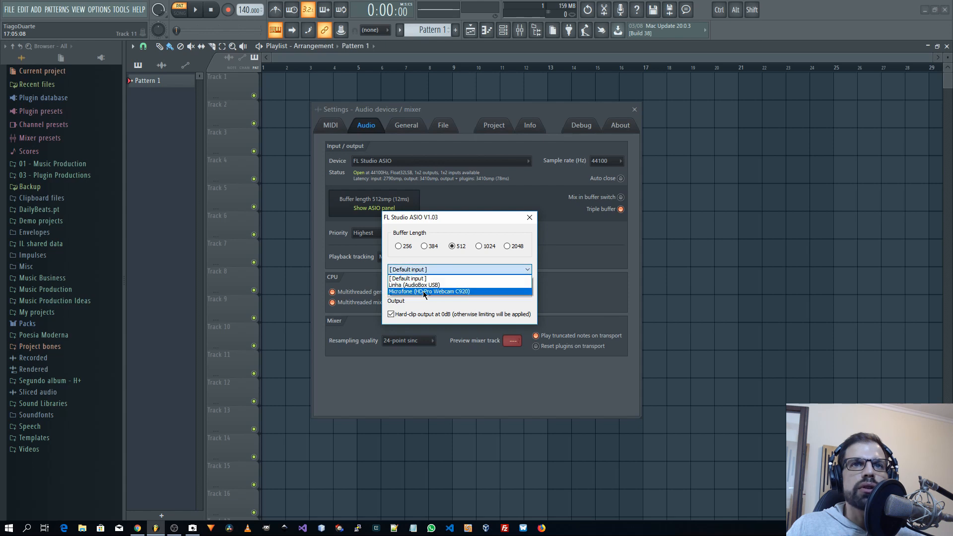
{"action": "left_click", "coordinate": [435, 256]}
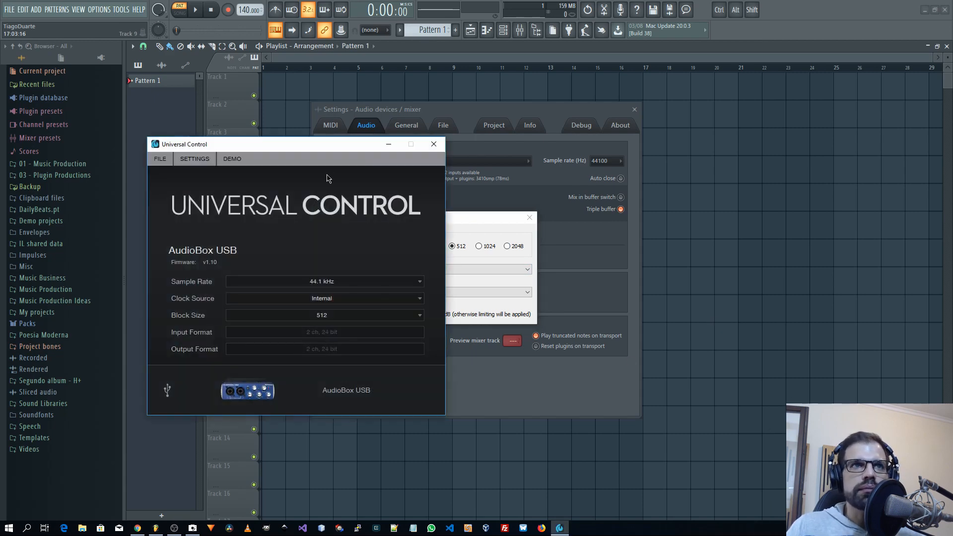
Place Universal Control beside the ASIO panel, compare a 256 buffer length with its block size, restore 512 and minimize Universal Control.
{"action": "left_click_drag", "start_coordinate": [293, 149], "coordinate": [747, 148]}
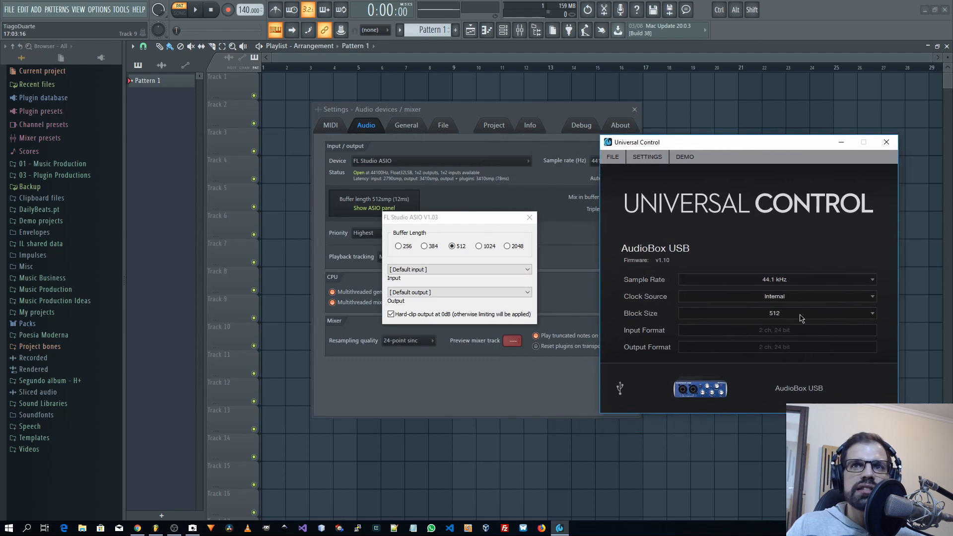
{"action": "left_click", "coordinate": [398, 247]}
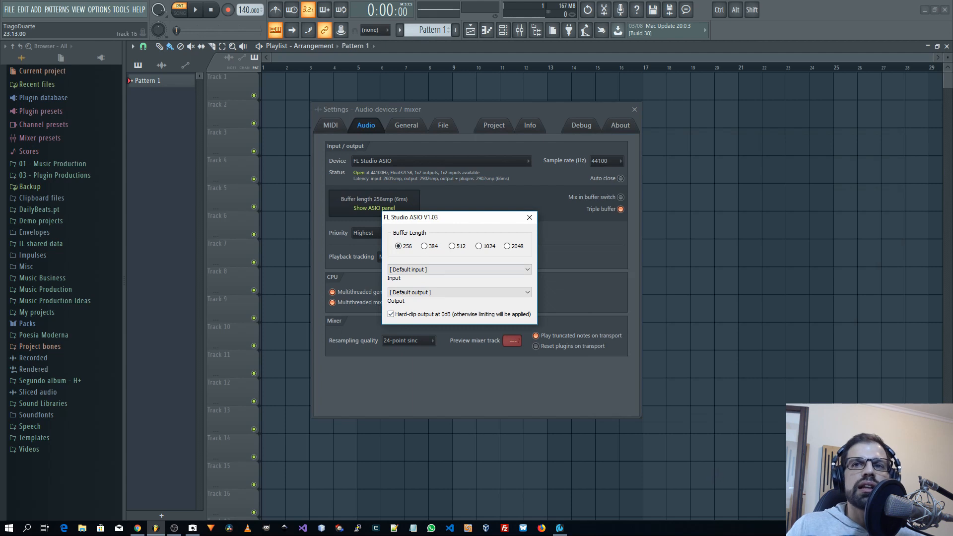
{"action": "left_click", "coordinate": [561, 530]}
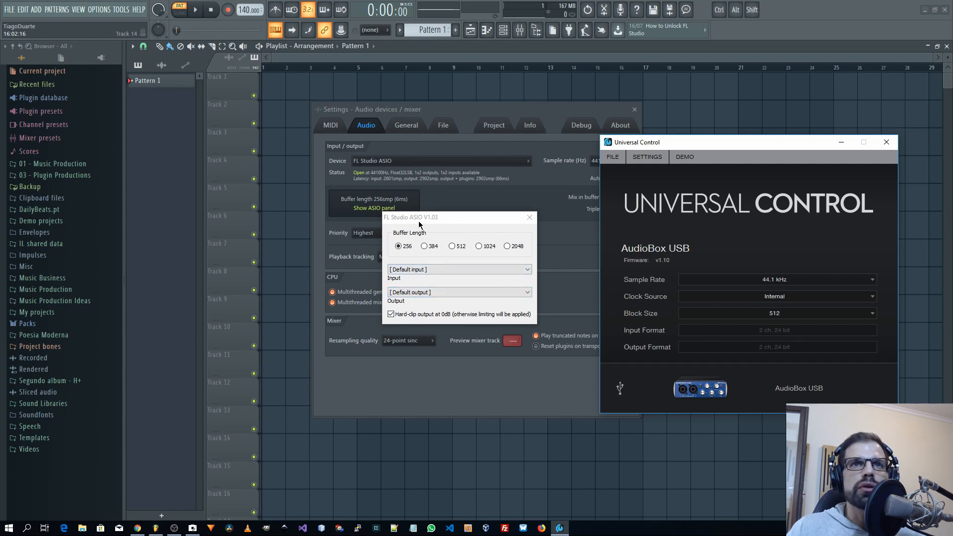
{"action": "left_click", "coordinate": [451, 222]}
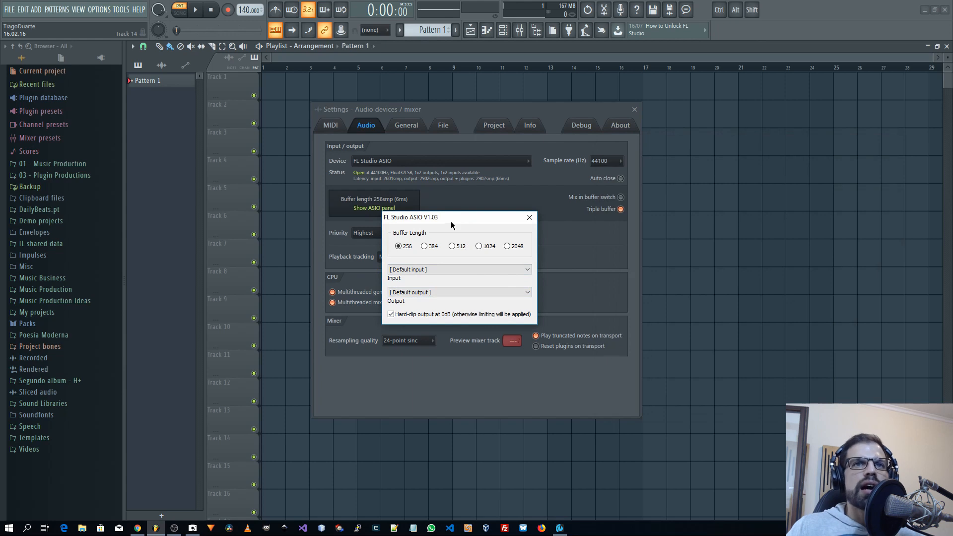
{"action": "left_click", "coordinate": [560, 528]}
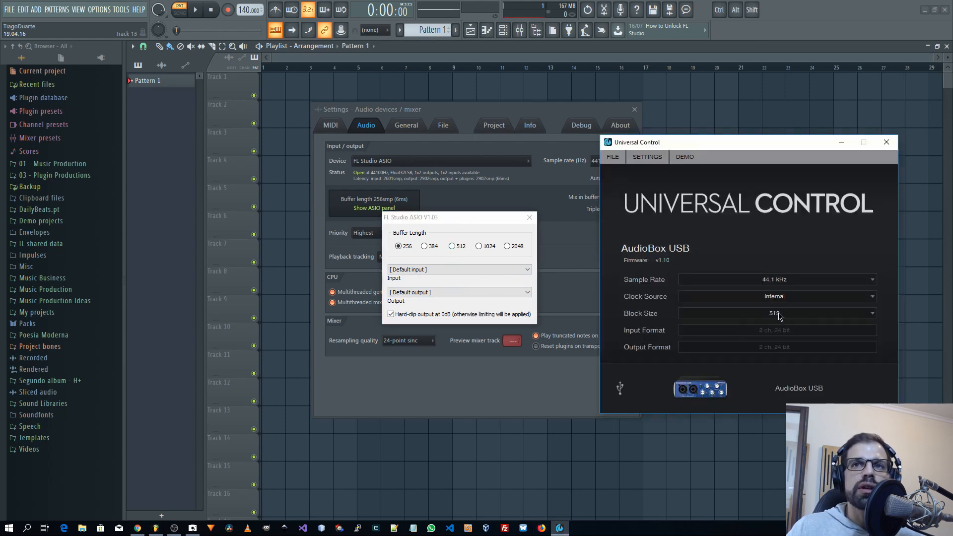
{"action": "left_click", "coordinate": [465, 288]}
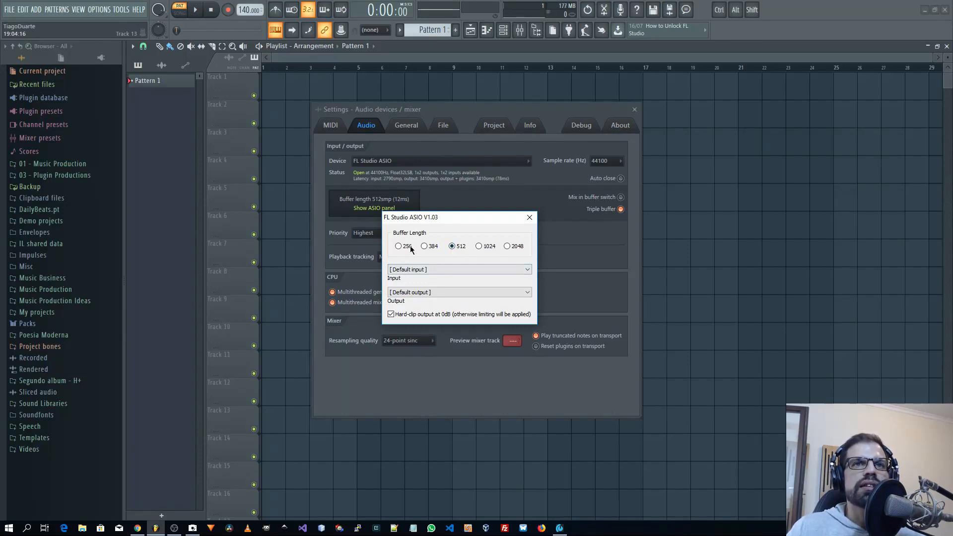
{"action": "left_click", "coordinate": [560, 528]}
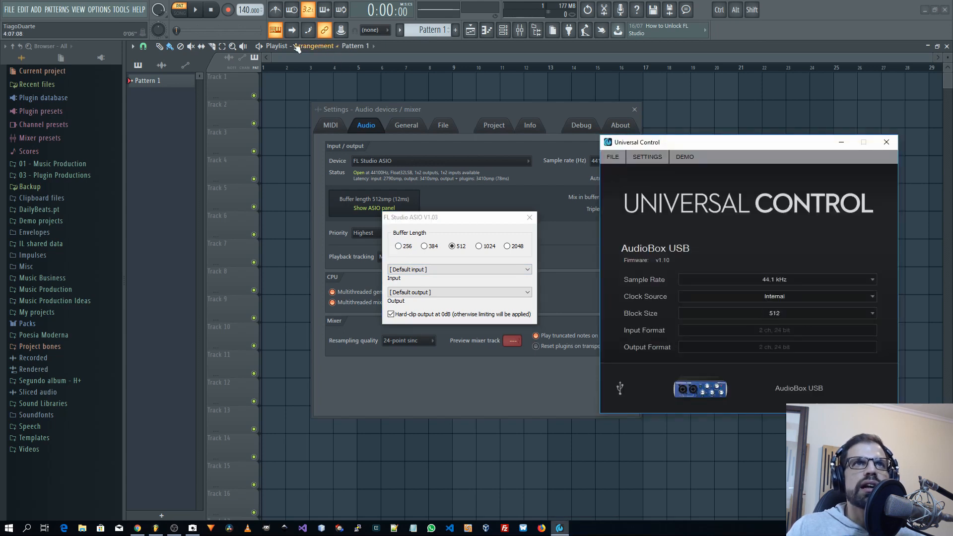
{"action": "left_click", "coordinate": [841, 143]}
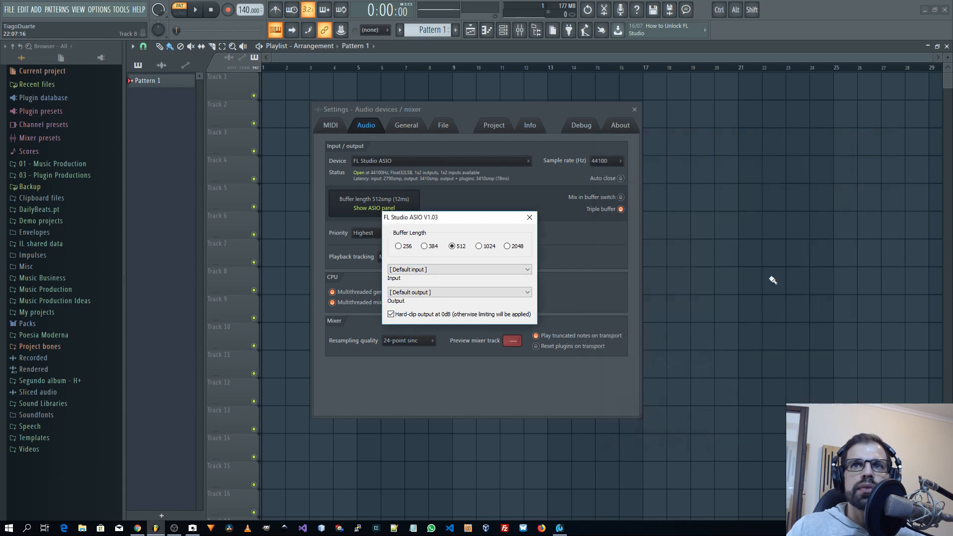
Try the 256 buffer length in FL Studio ASIO by briefly starting and stopping playback.
{"action": "left_click", "coordinate": [398, 246]}
{"action": "left_click", "coordinate": [194, 13]}
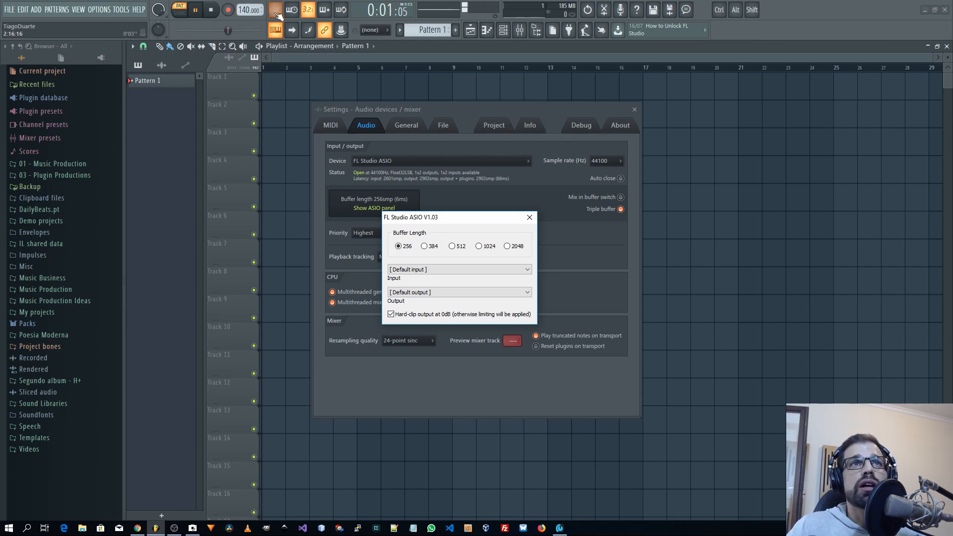
{"action": "left_click", "coordinate": [211, 11]}
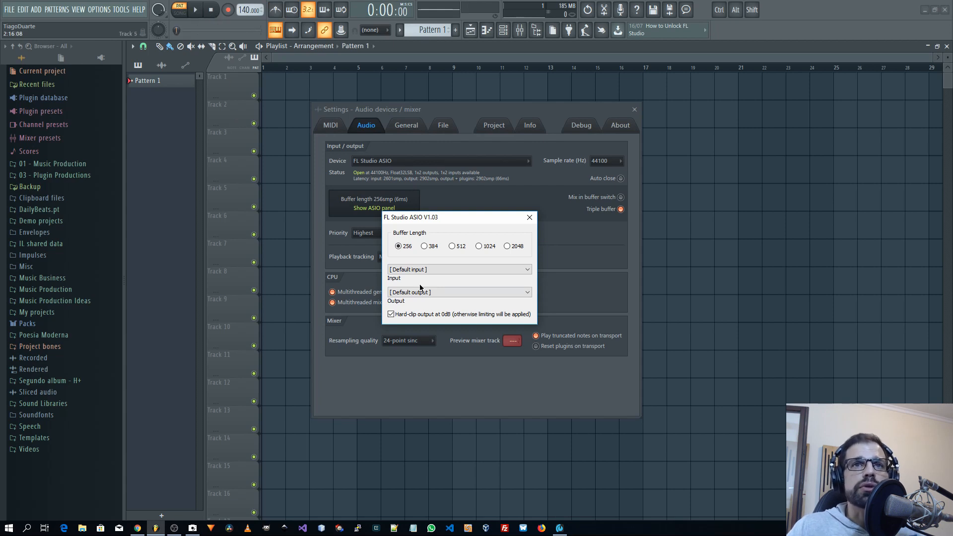
Set the FL Studio ASIO buffer length to 512, check it against Universal Control's block size and close the ASIO panel.
{"action": "left_click", "coordinate": [452, 247]}
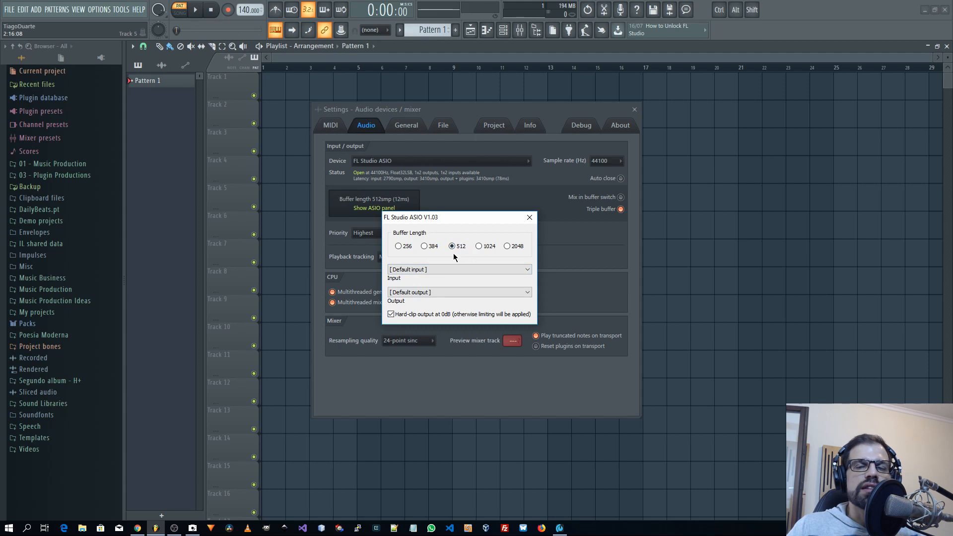
{"action": "left_click", "coordinate": [560, 529]}
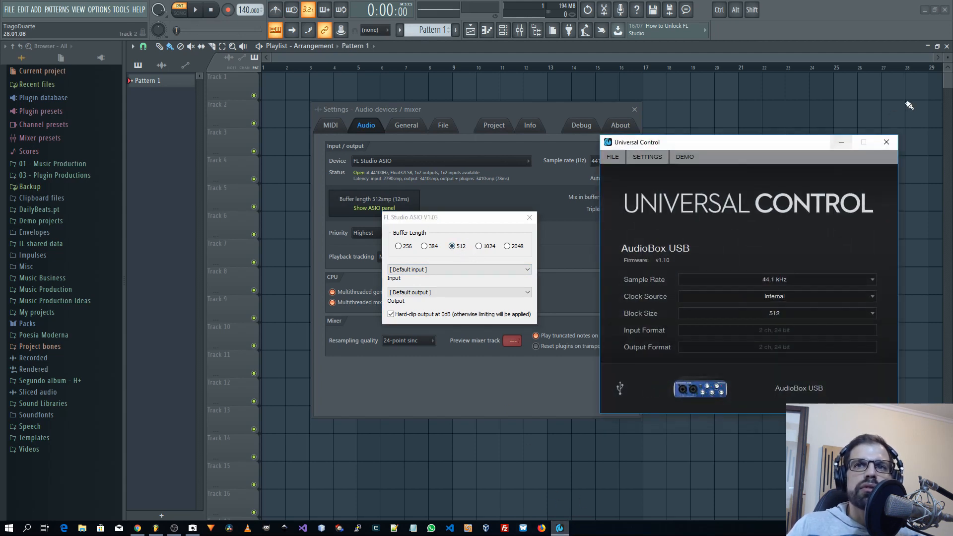
{"action": "left_click", "coordinate": [560, 530]}
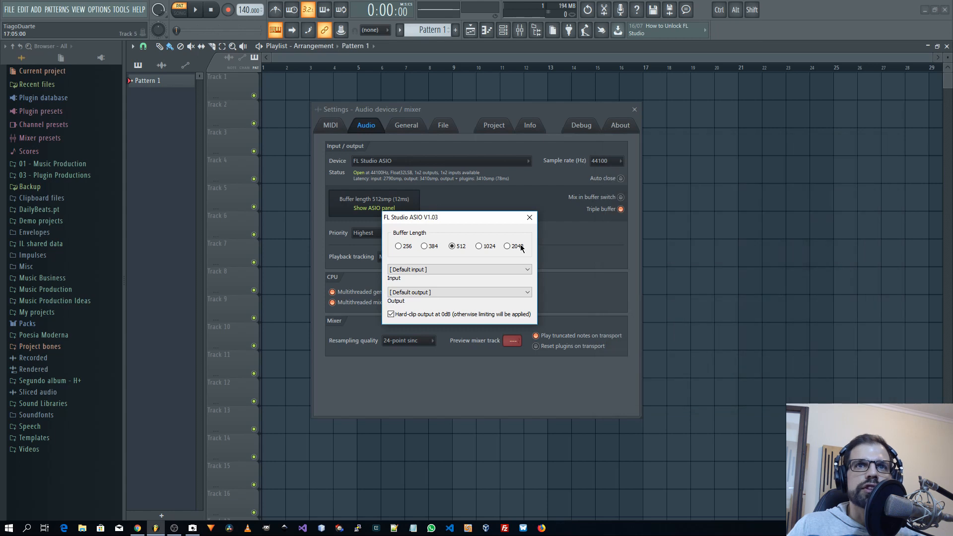
{"action": "left_click", "coordinate": [529, 218]}
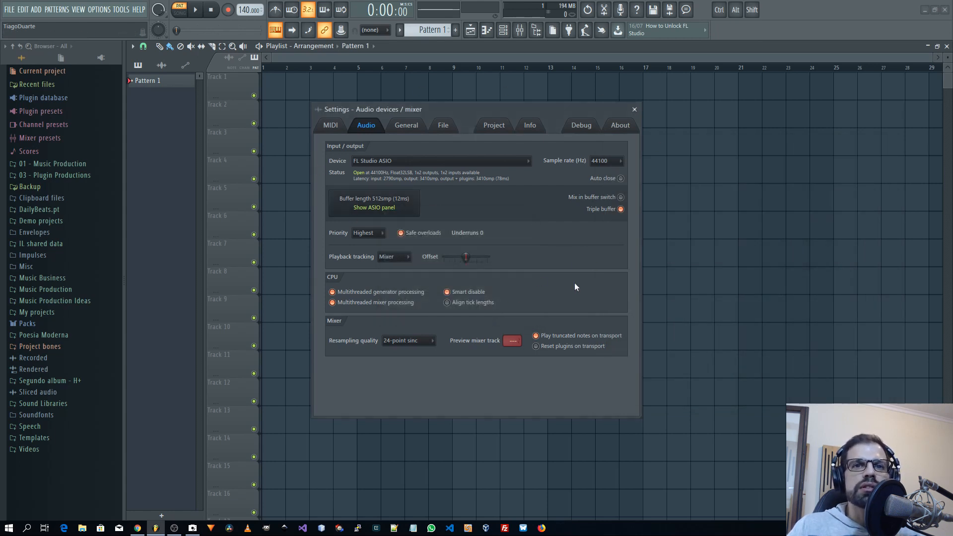
Review the sample rates offered in the audio settings, keeping 44100 Hz.
{"action": "left_click", "coordinate": [870, 528]}
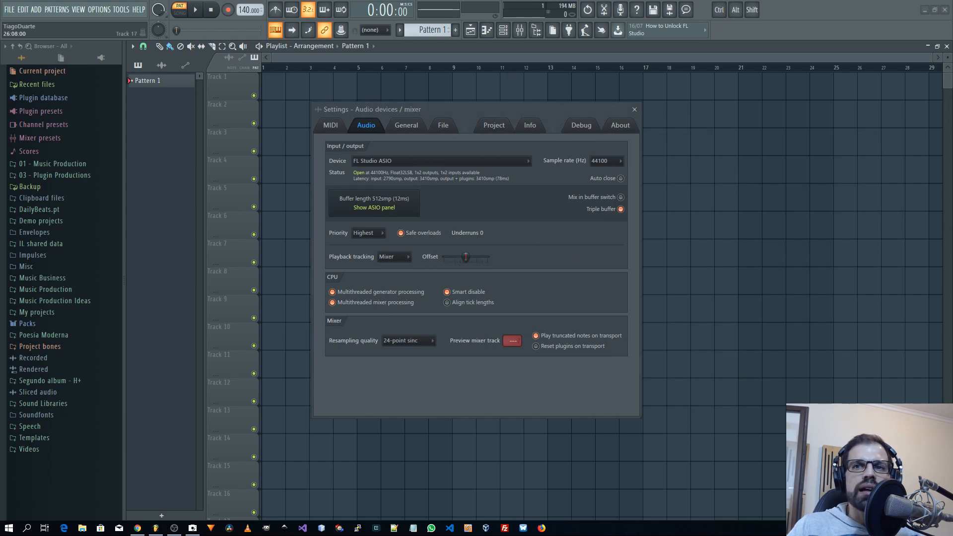
{"action": "left_click", "coordinate": [541, 252]}
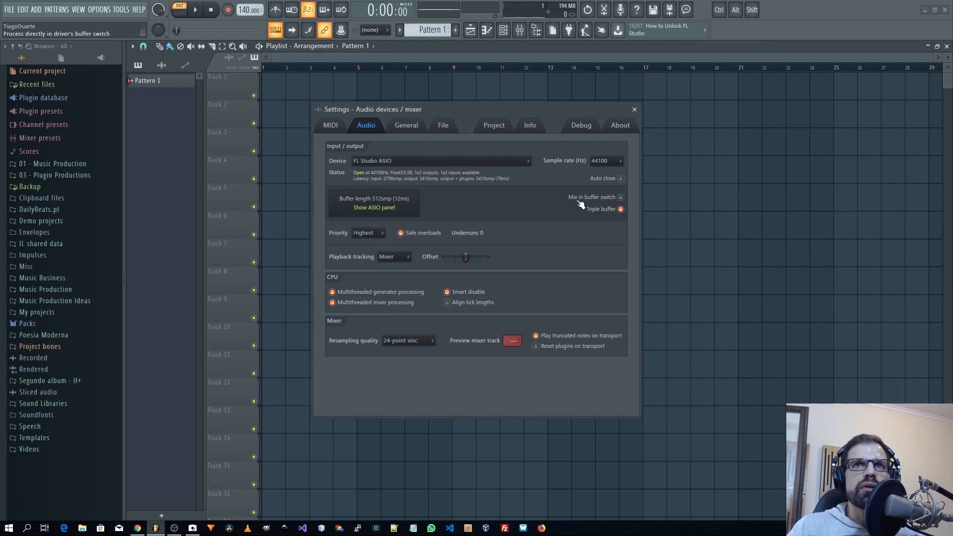
{"action": "left_click", "coordinate": [606, 160]}
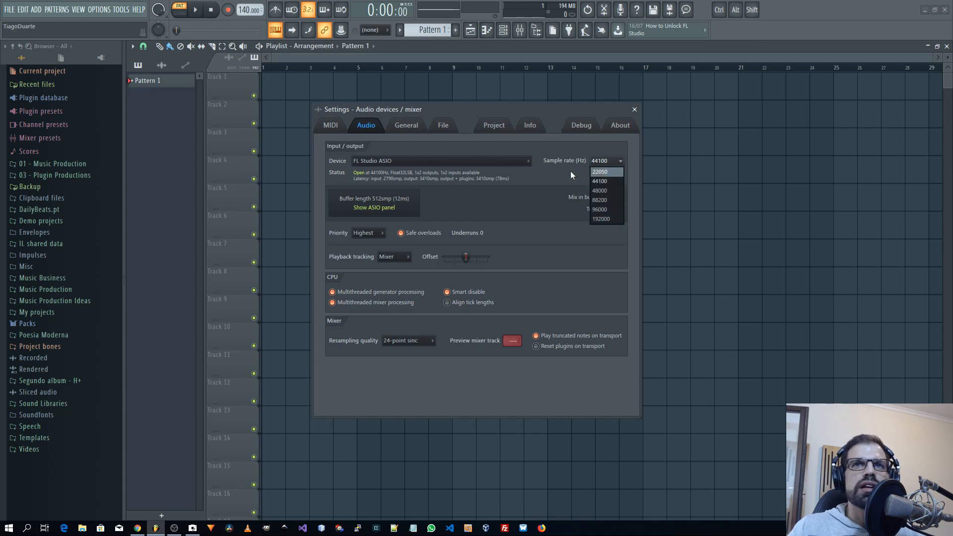
{"action": "left_click", "coordinate": [563, 184]}
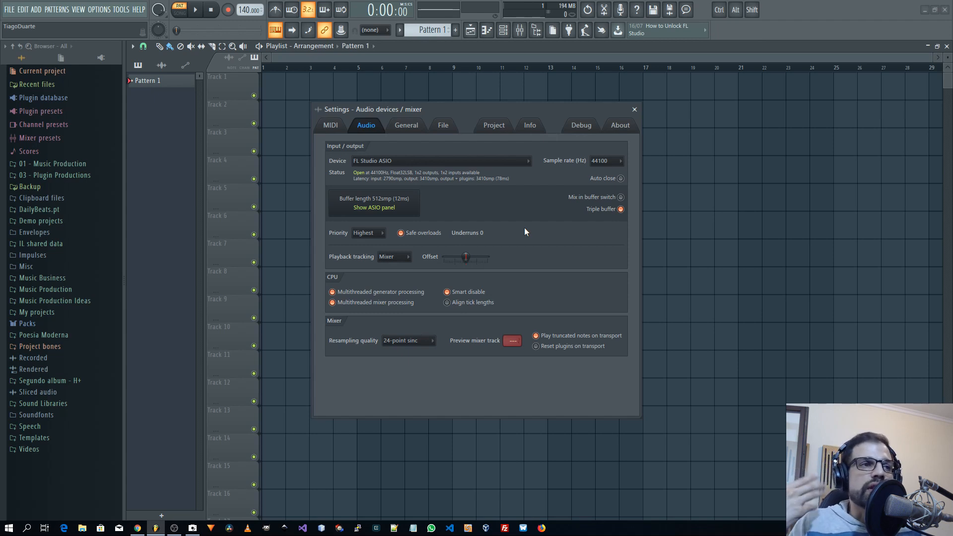
Close the audio settings and the playlist, and select the Insert 1 mixer track.
{"action": "left_click", "coordinate": [634, 109]}
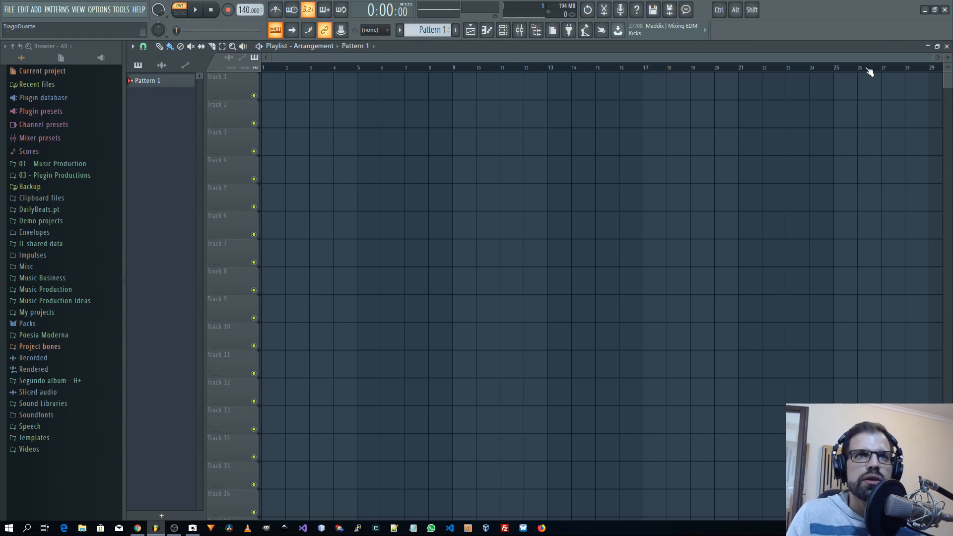
{"action": "left_click", "coordinate": [946, 45]}
{"action": "left_click", "coordinate": [163, 303]}
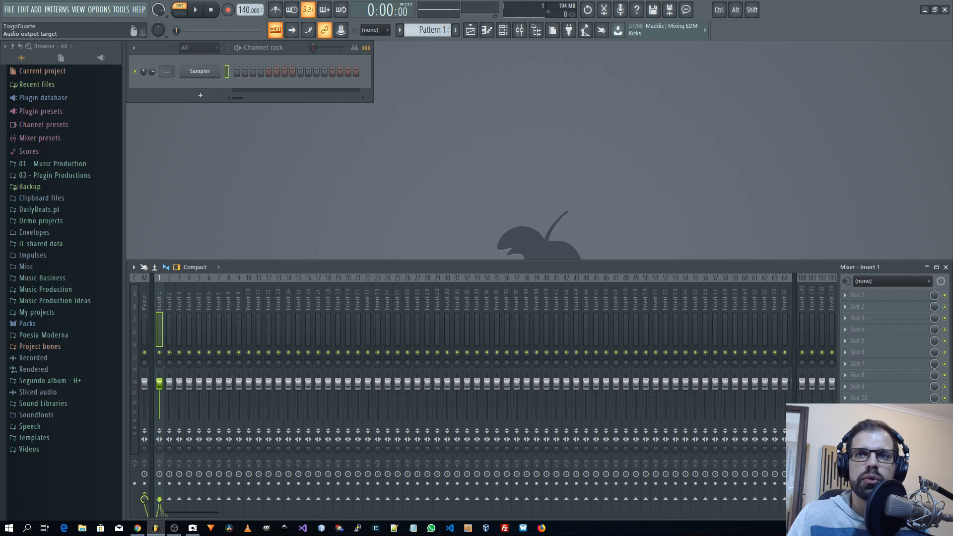
Try the stereo In 1 - In 2 source as Insert 1's audio input, and reset the input to (none).
{"action": "left_click", "coordinate": [883, 281]}
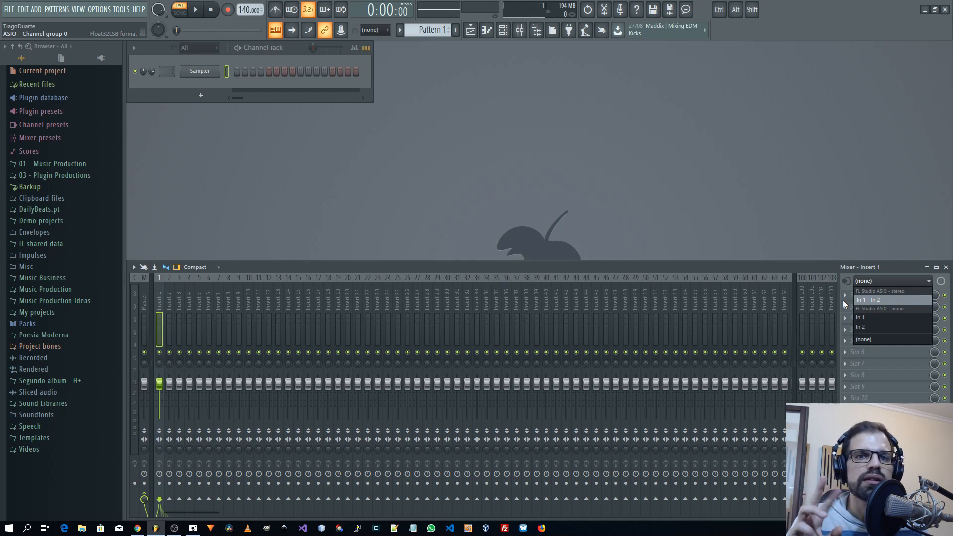
{"action": "left_click", "coordinate": [875, 300]}
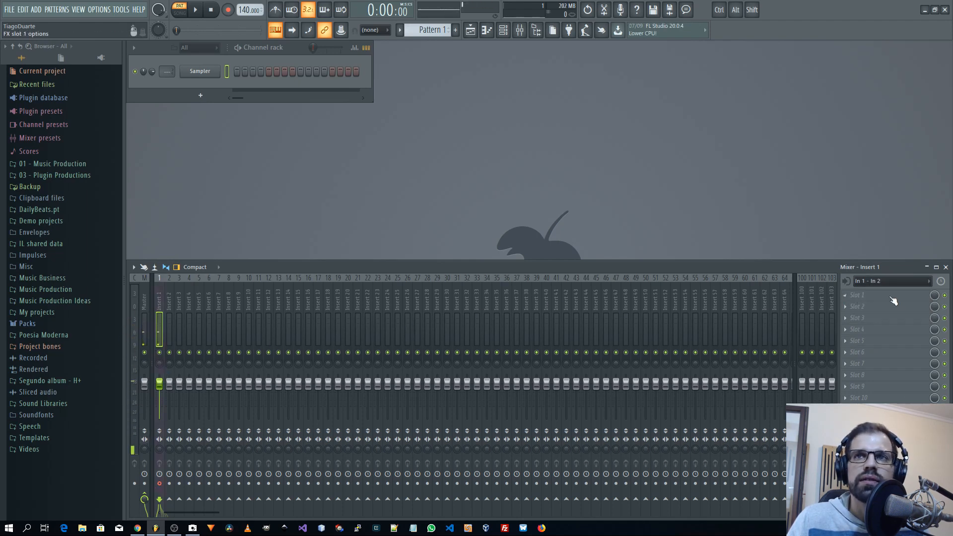
{"action": "left_click", "coordinate": [889, 282]}
{"action": "left_click", "coordinate": [893, 335]}
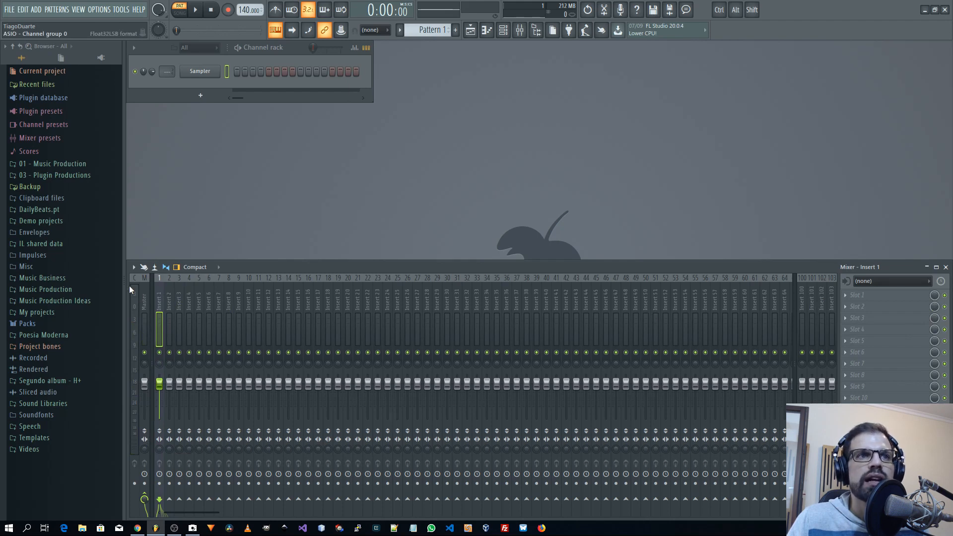
Check the Master track, and assign the mono input In 1 to the Insert 1 mixer track.
{"action": "left_click", "coordinate": [143, 300]}
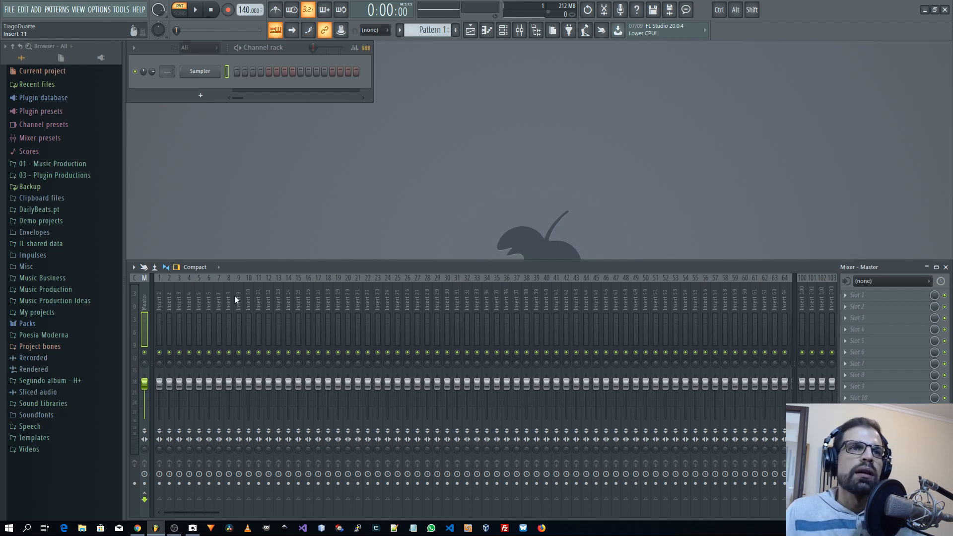
{"action": "left_click", "coordinate": [159, 304]}
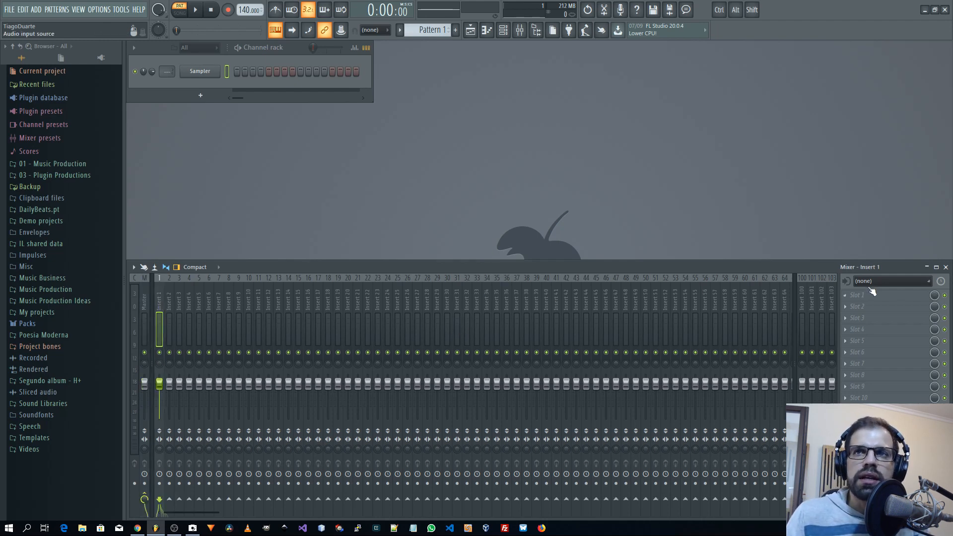
{"action": "left_click", "coordinate": [870, 282]}
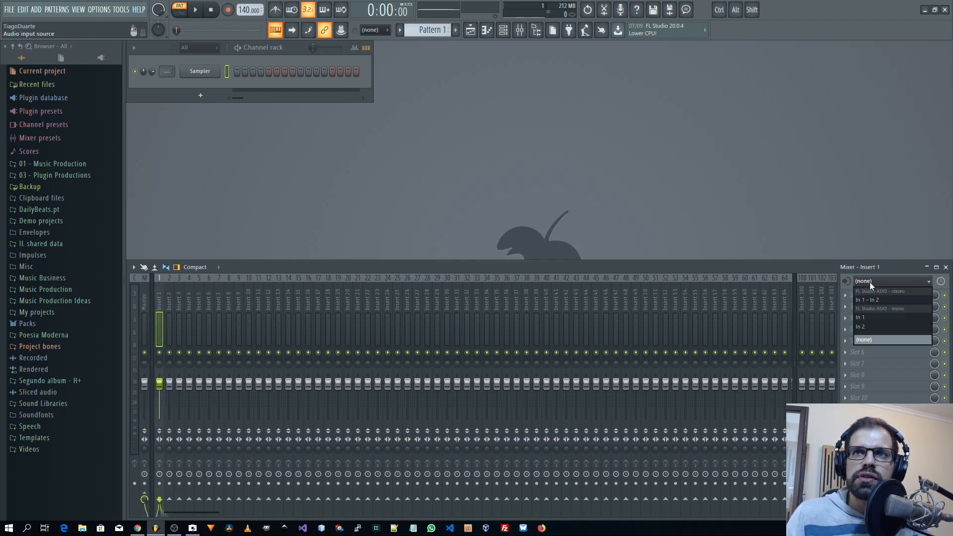
{"action": "left_click", "coordinate": [869, 316]}
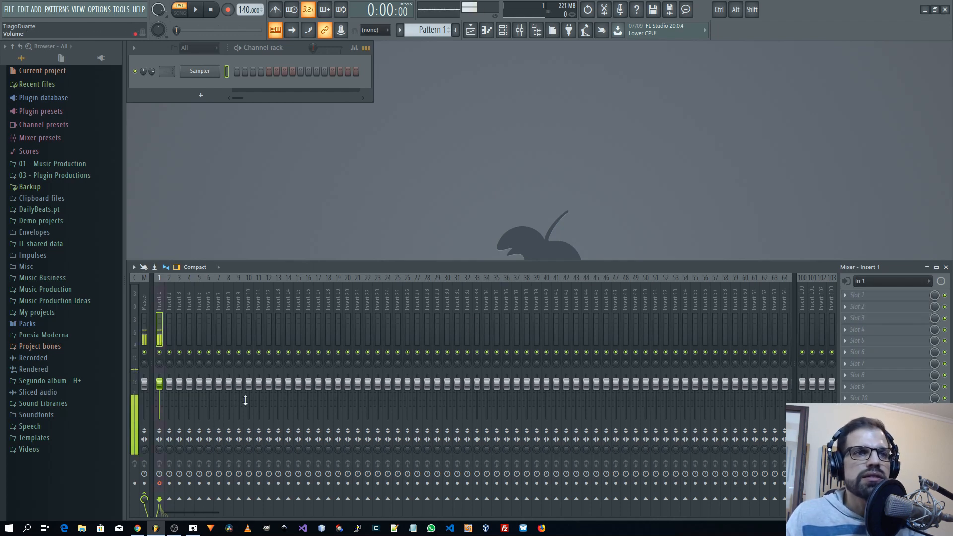
Remove Insert 1's routing to the Master track and open the playlist.
{"action": "left_click", "coordinate": [151, 493]}
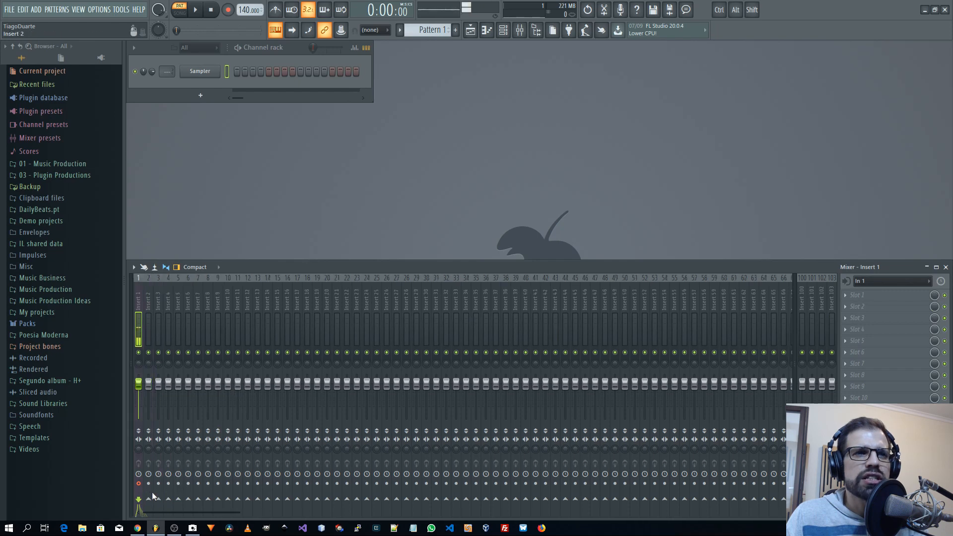
{"action": "left_click", "coordinate": [134, 302]}
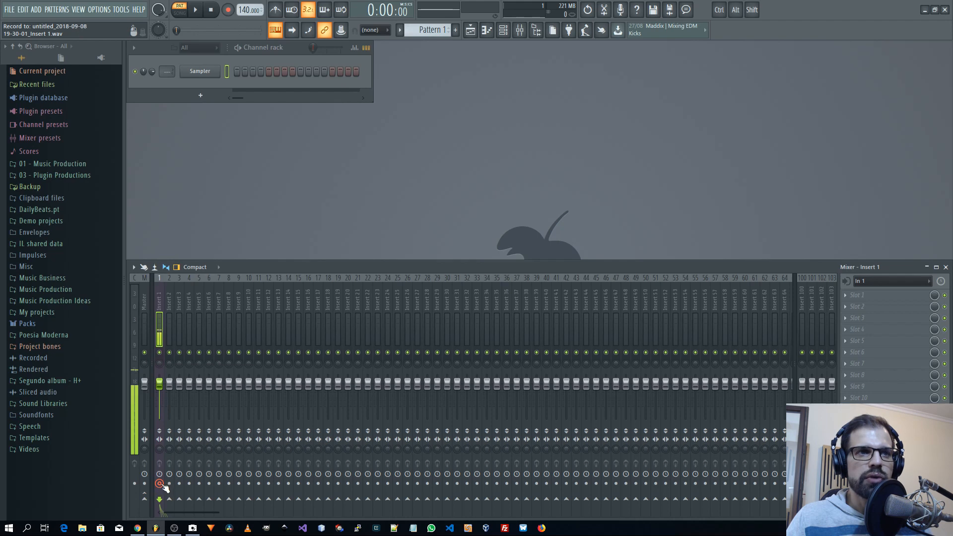
{"action": "left_click", "coordinate": [477, 33]}
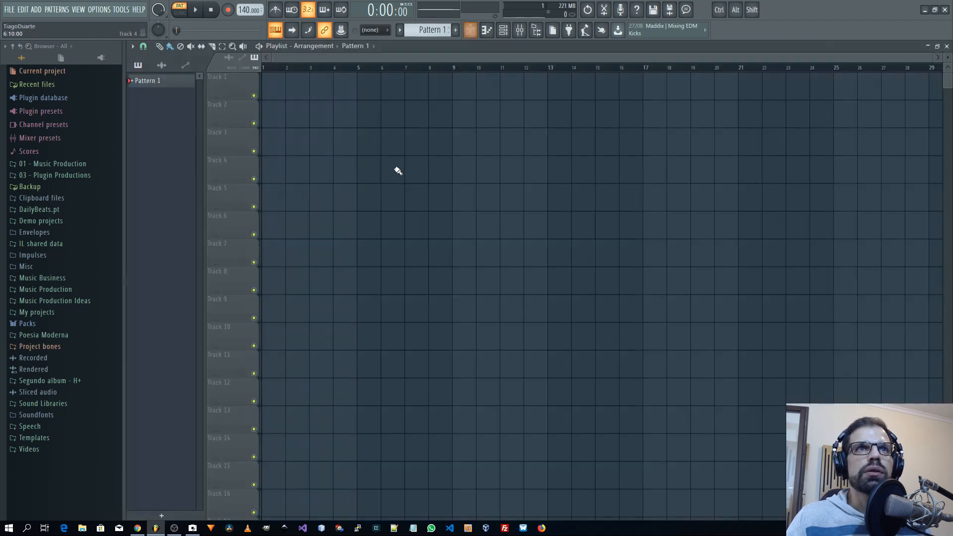
Record a short microphone take into the playlist as an audio clip, and stop once it has been captured.
{"action": "left_click", "coordinate": [228, 10]}
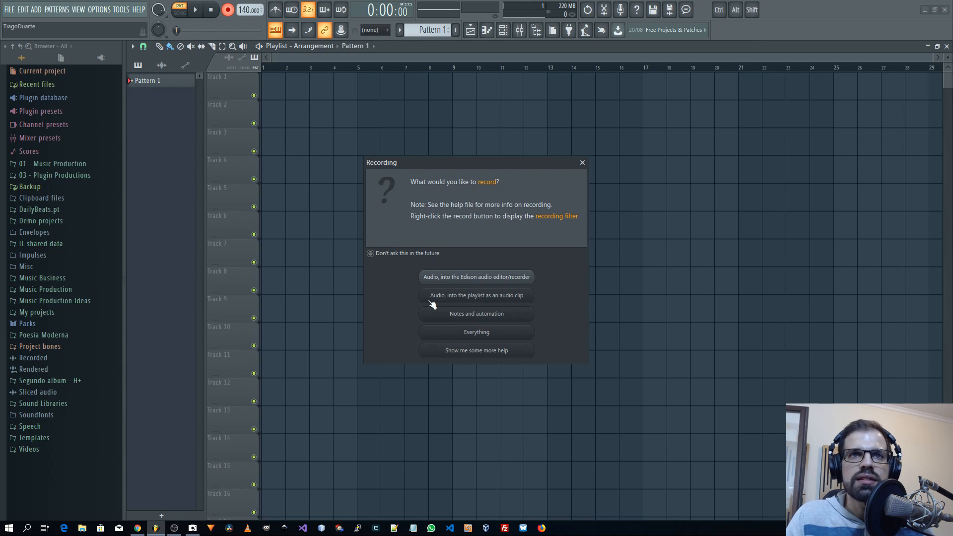
{"action": "left_click", "coordinate": [476, 297]}
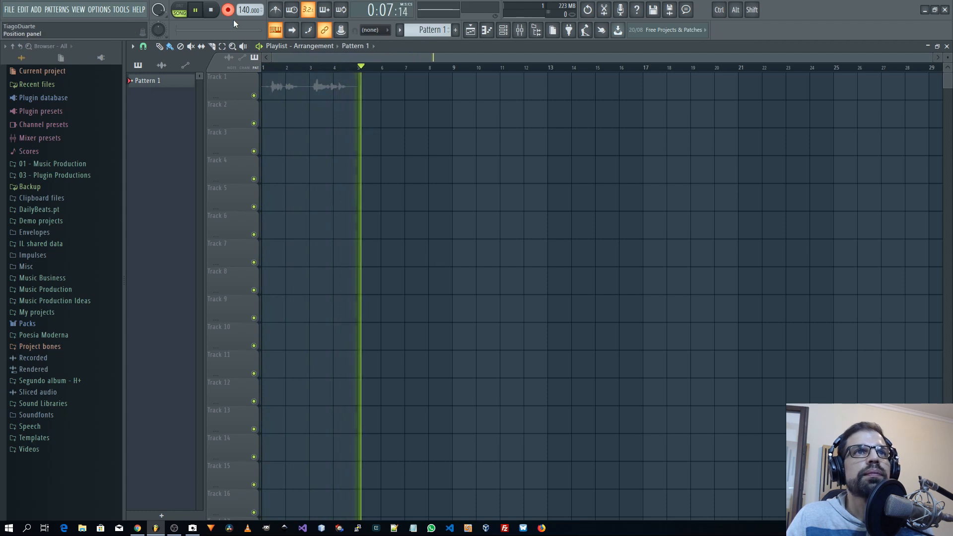
{"action": "left_click", "coordinate": [228, 9]}
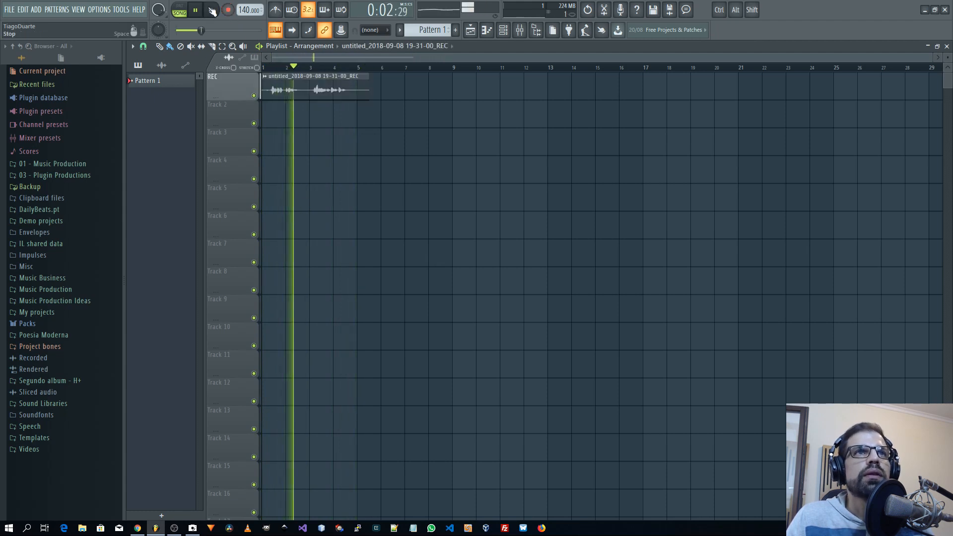
{"action": "key", "text": "space"}
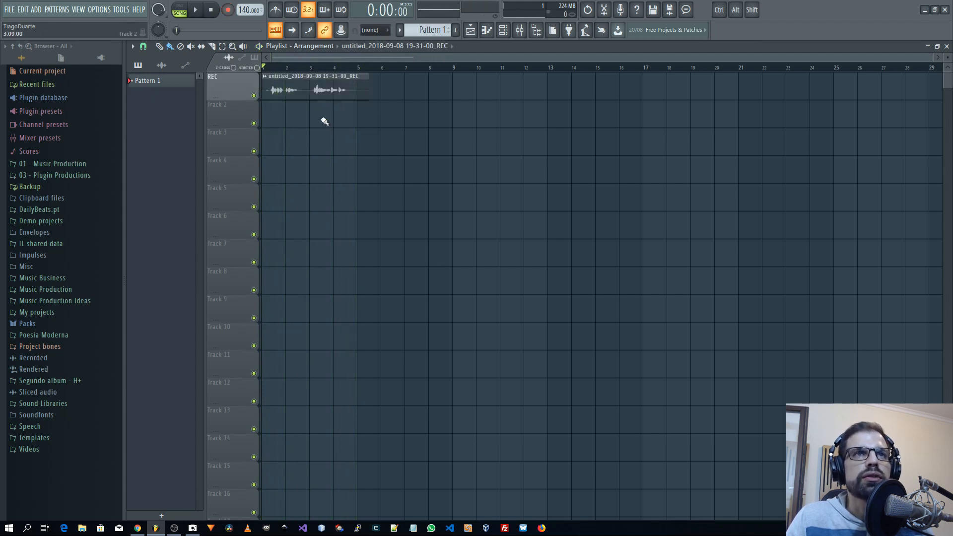
{"action": "left_click", "coordinate": [228, 11]}
Restore the playlist to a smaller window clear of the channel rack, and play back the recorded clip.
{"action": "double_click", "coordinate": [563, 46]}
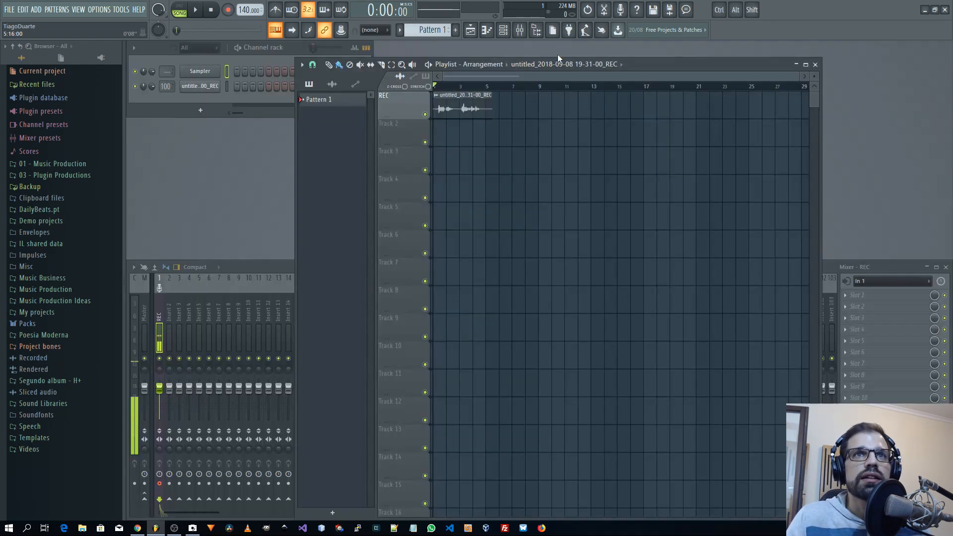
{"action": "left_click_drag", "start_coordinate": [664, 64], "coordinate": [739, 56]}
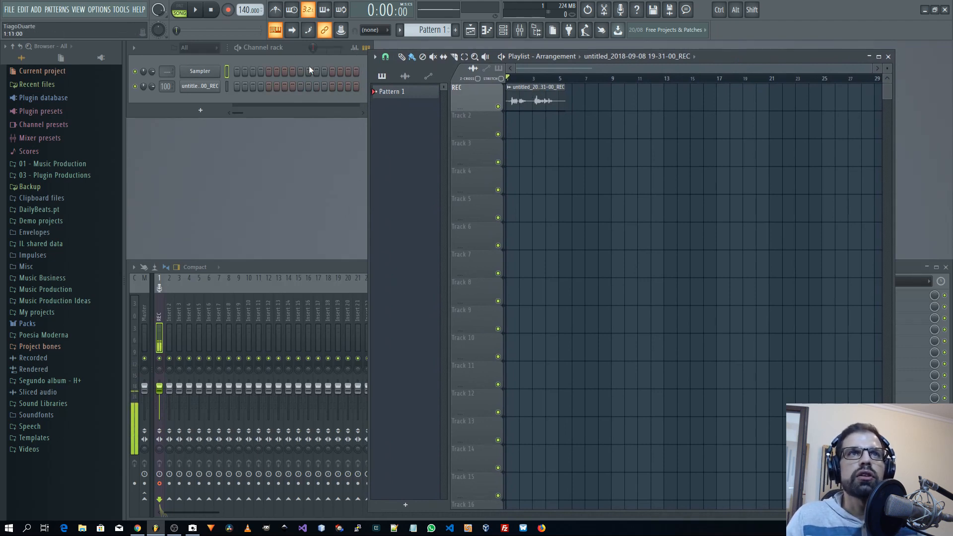
{"action": "left_click", "coordinate": [197, 15]}
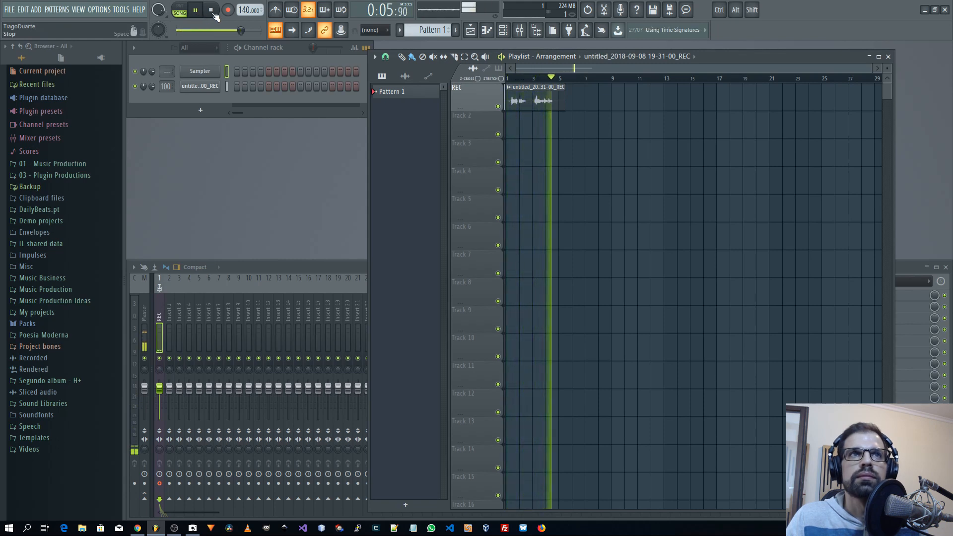
{"action": "left_click", "coordinate": [212, 16]}
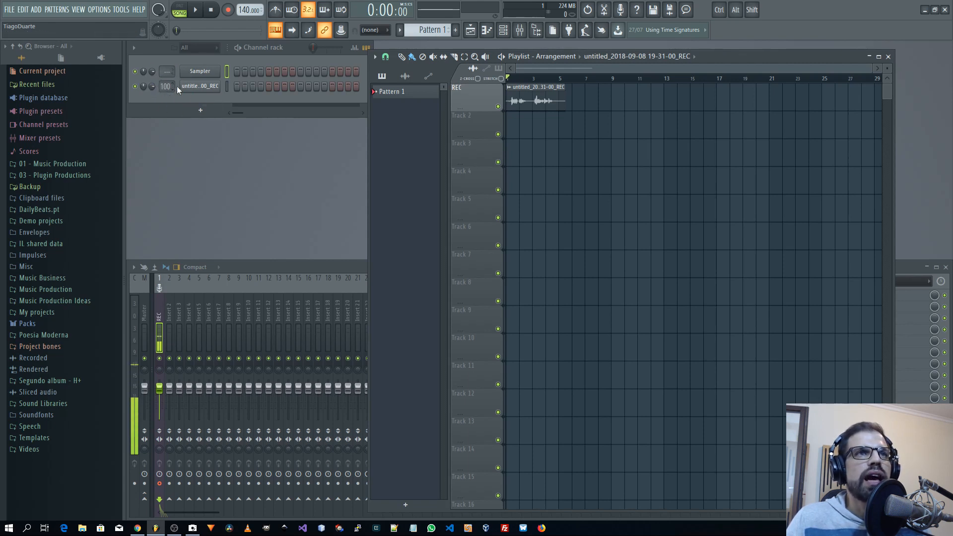
Examine the recorded clip's channel settings, and close them together with the playlist.
{"action": "left_click", "coordinate": [199, 88]}
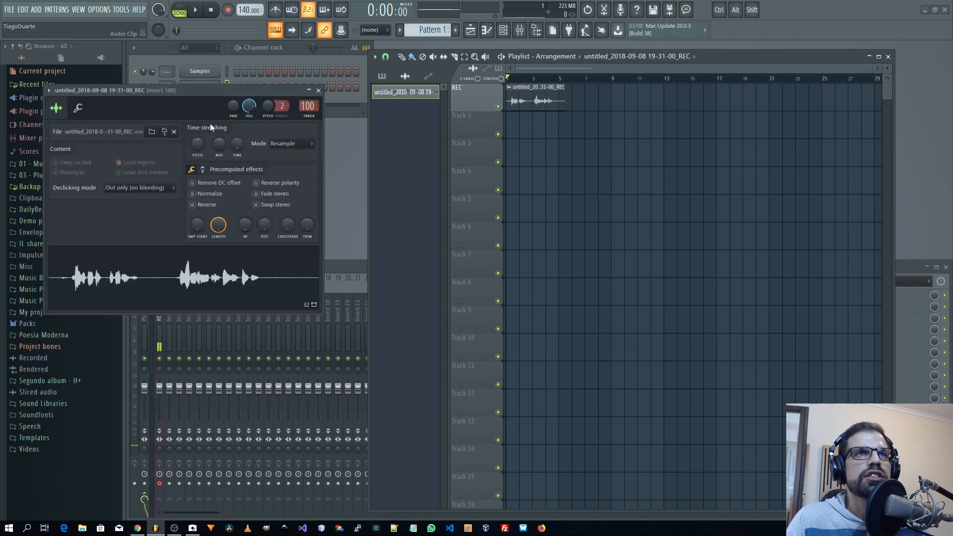
{"action": "left_click_drag", "start_coordinate": [206, 90], "coordinate": [301, 116]}
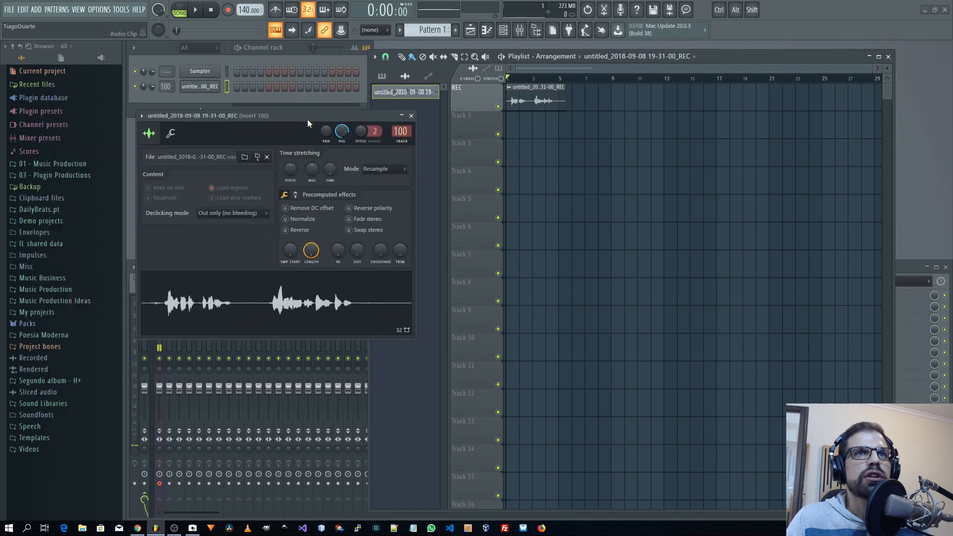
{"action": "left_click", "coordinate": [412, 115]}
{"action": "left_click", "coordinate": [888, 56]}
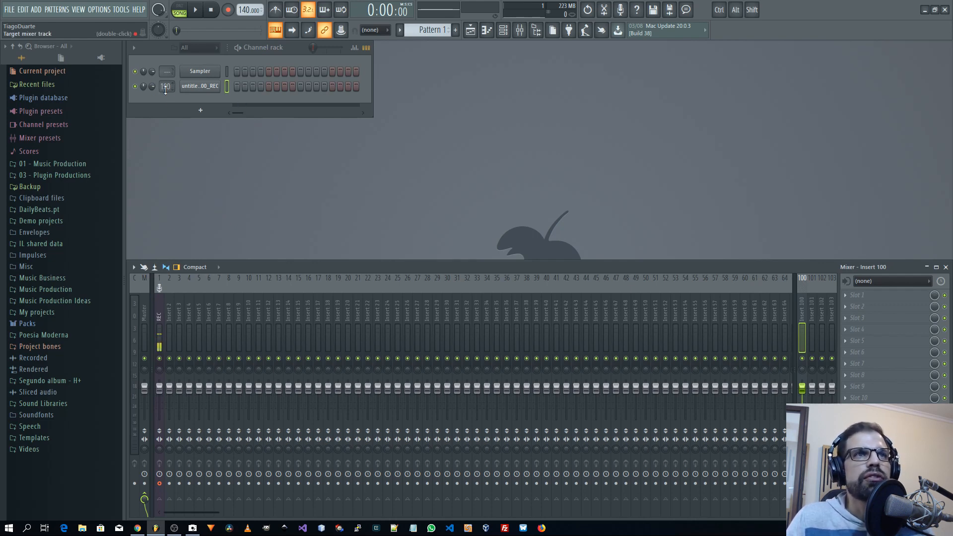
Set the recorded audio clip channel's target mixer track to Master.
{"action": "left_click_drag", "start_coordinate": [165, 86], "coordinate": [165, 97]}
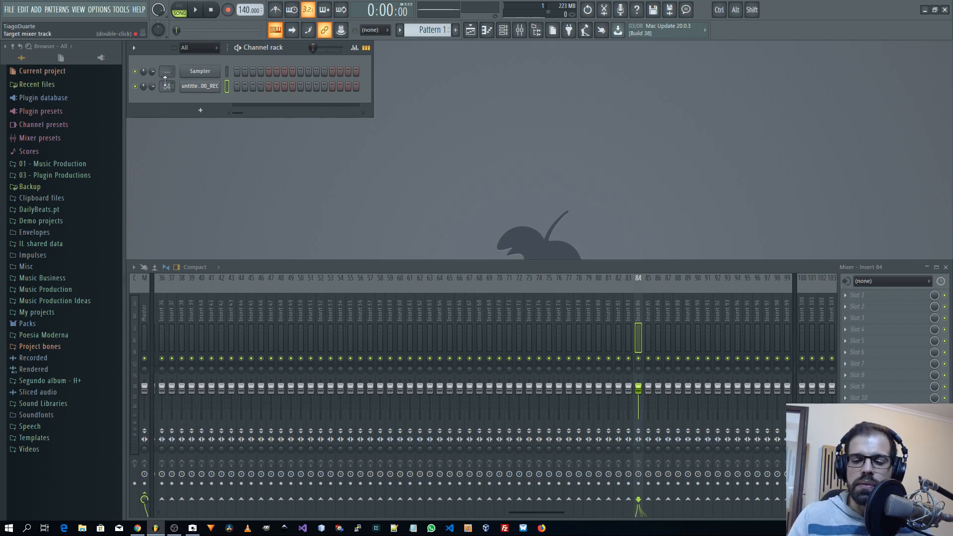
{"action": "left_click_drag", "start_coordinate": [168, 86], "coordinate": [194, 197]}
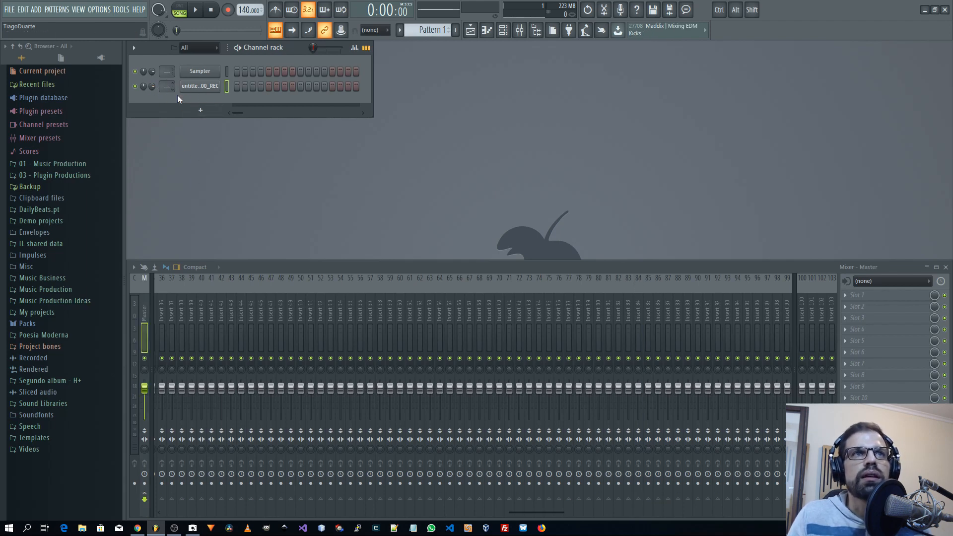
{"action": "mouse_move", "coordinate": [166, 84]}
{"action": "left_mouse_down"}
{"action": "mouse_move", "coordinate": [165, 65]}
{"action": "mouse_move", "coordinate": [165, 87]}
{"action": "left_mouse_up"}
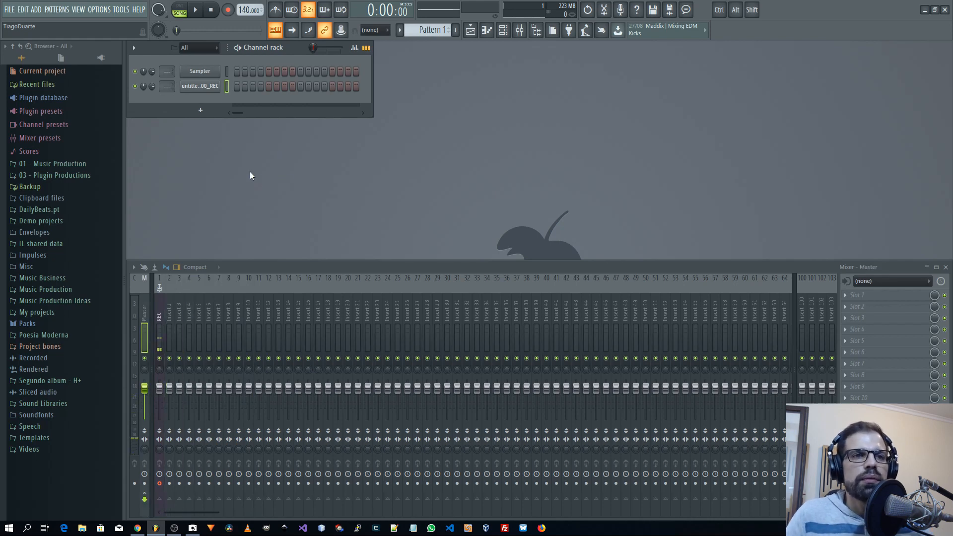